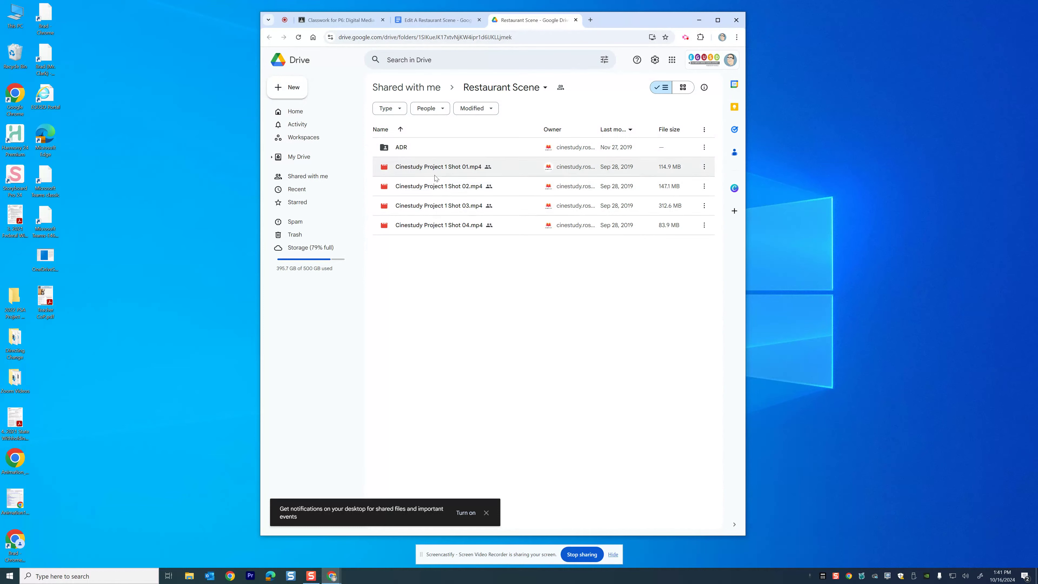
# Download Cinestudy Project 1 Shot 01.mp4 from the Restaurant Scene folder, accepting the unscanned-file download
pyautogui.rightClick(445, 168)
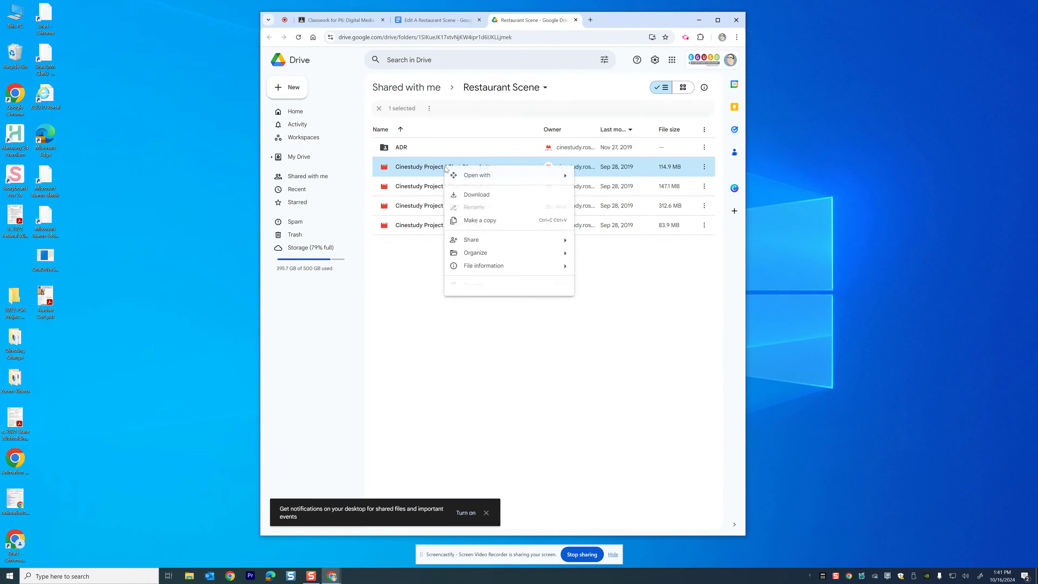
pyautogui.click(465, 196)
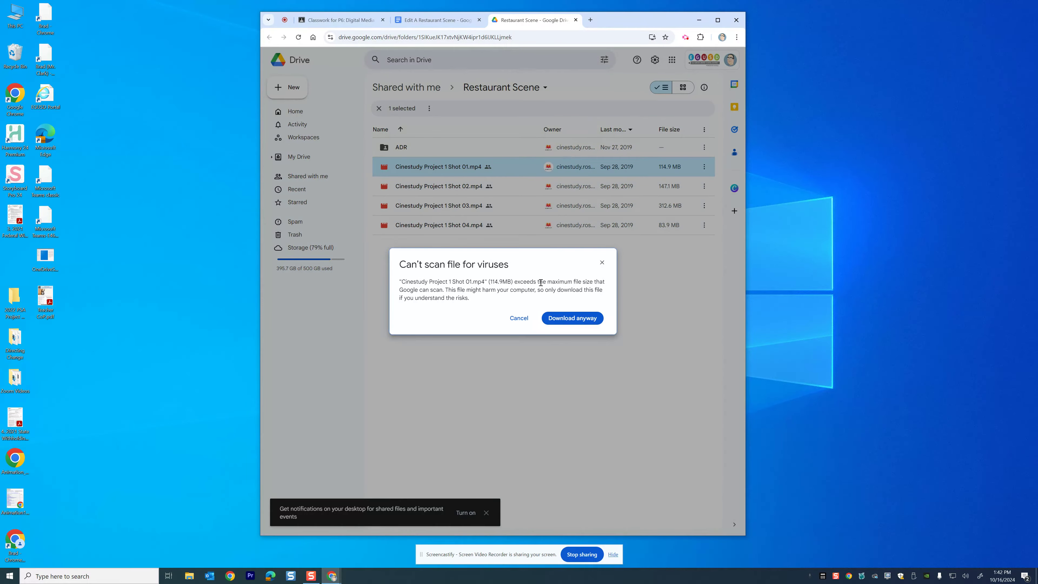
pyautogui.click(581, 320)
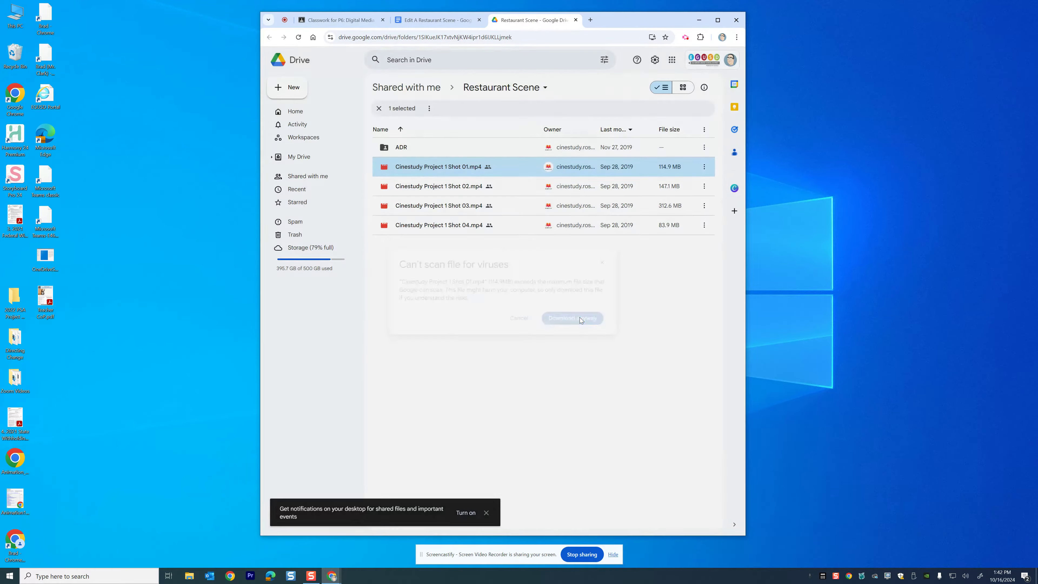
# Download Cinestudy Project 1 Shot 02.mp4, accepting the unscanned-file download
pyautogui.rightClick(436, 188)
pyautogui.click(459, 216)
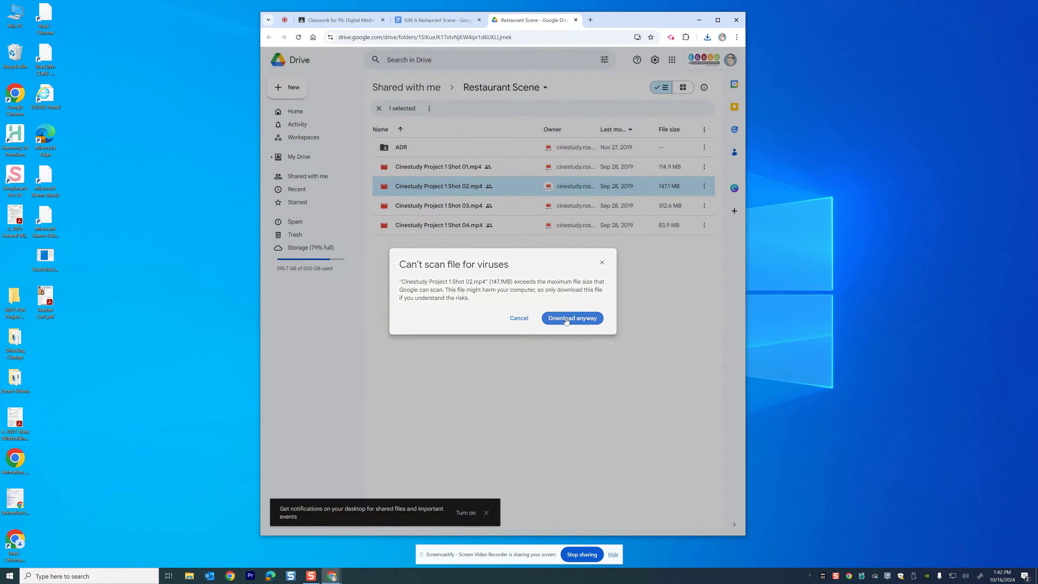
pyautogui.click(588, 319)
# Download Cinestudy Project 1 Shot 03.mp4 and Cinestudy Project 1 Shot 04.mp4
pyautogui.rightClick(449, 206)
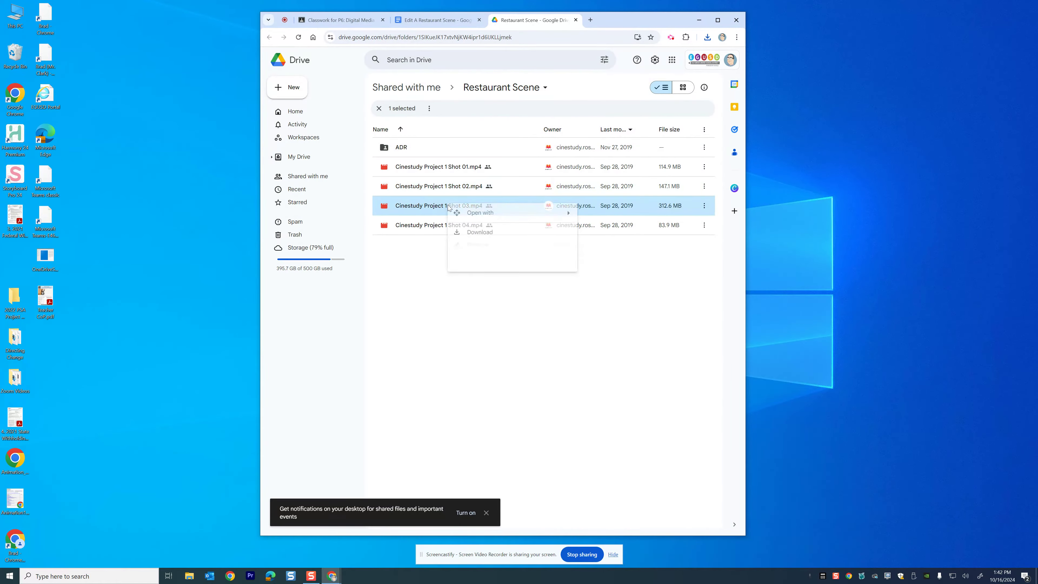
pyautogui.click(474, 233)
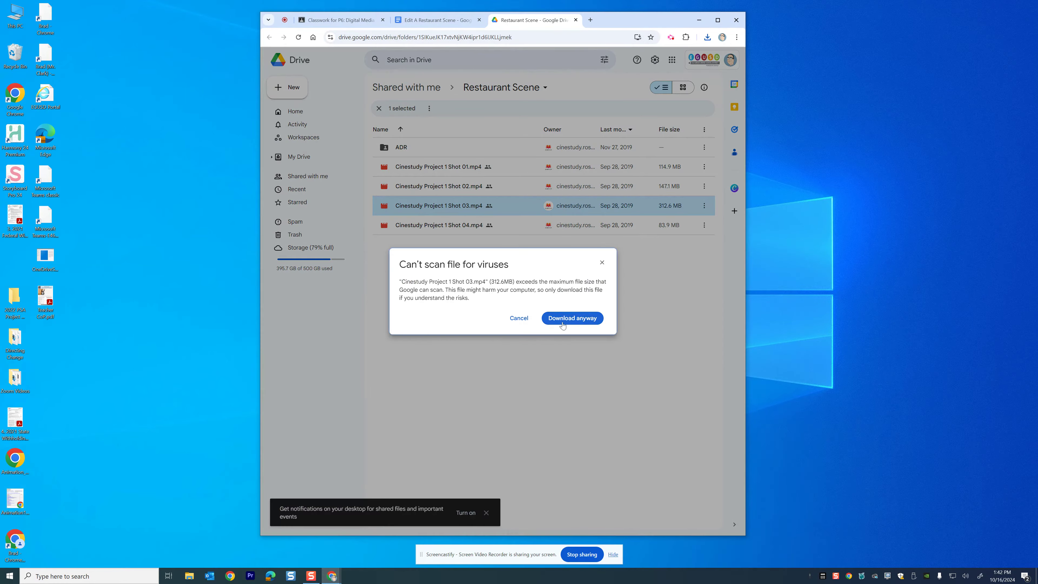
pyautogui.click(568, 318)
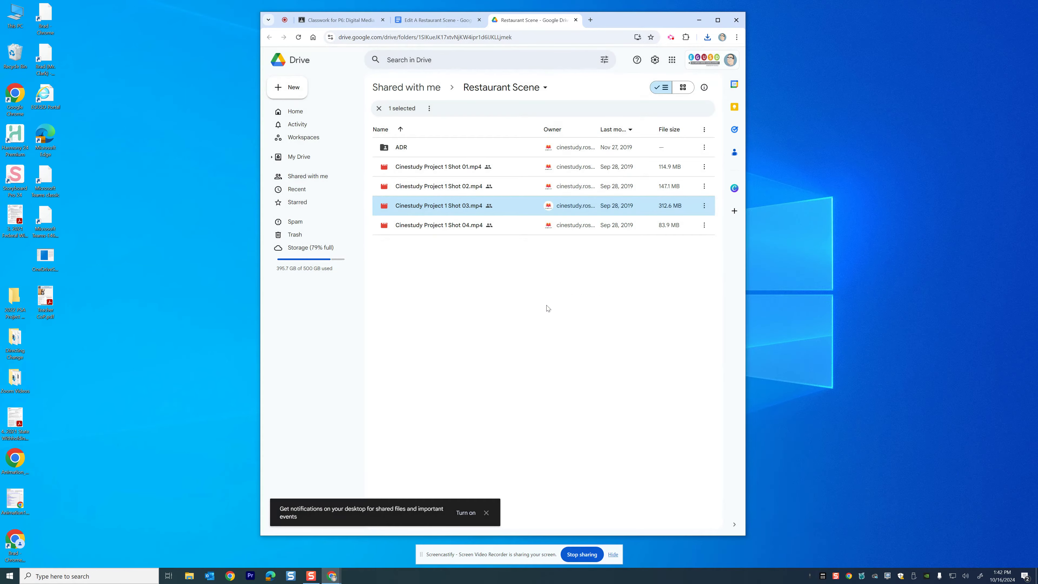
pyautogui.rightClick(439, 225)
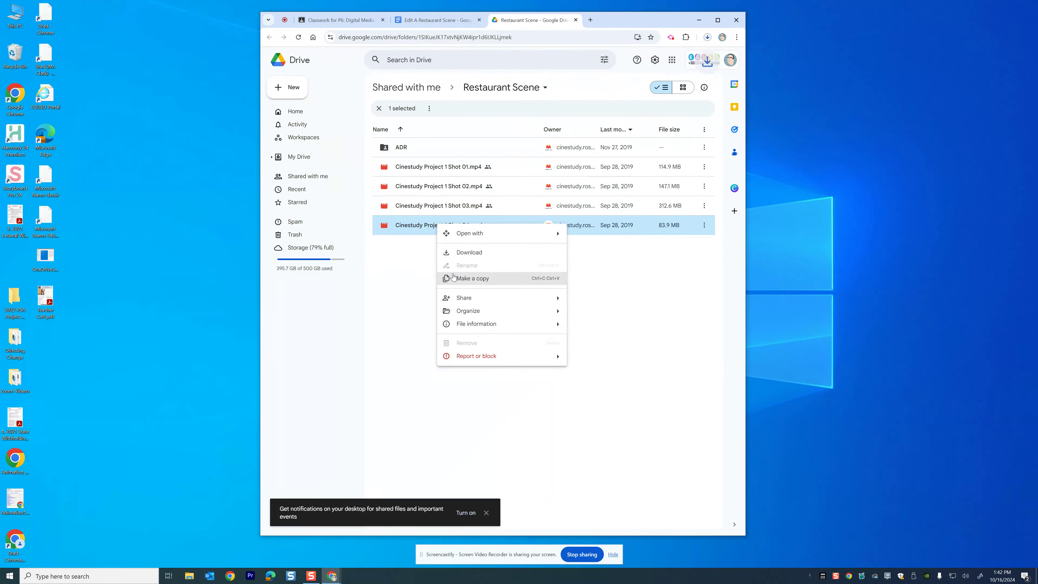
pyautogui.click(455, 254)
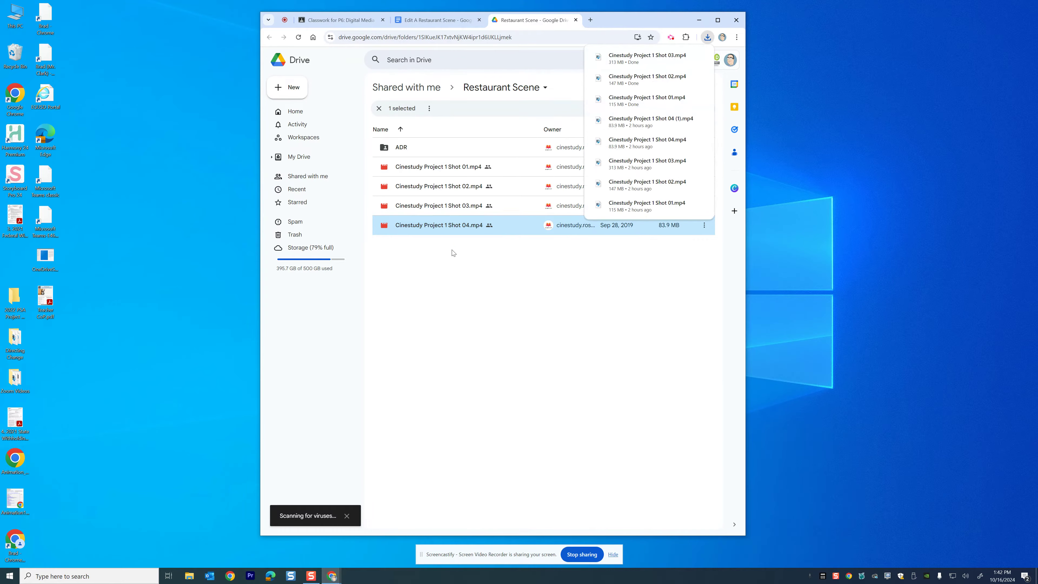
# Open File Explorer, reposition its window, and go to the Documents folder
pyautogui.click(190, 576)
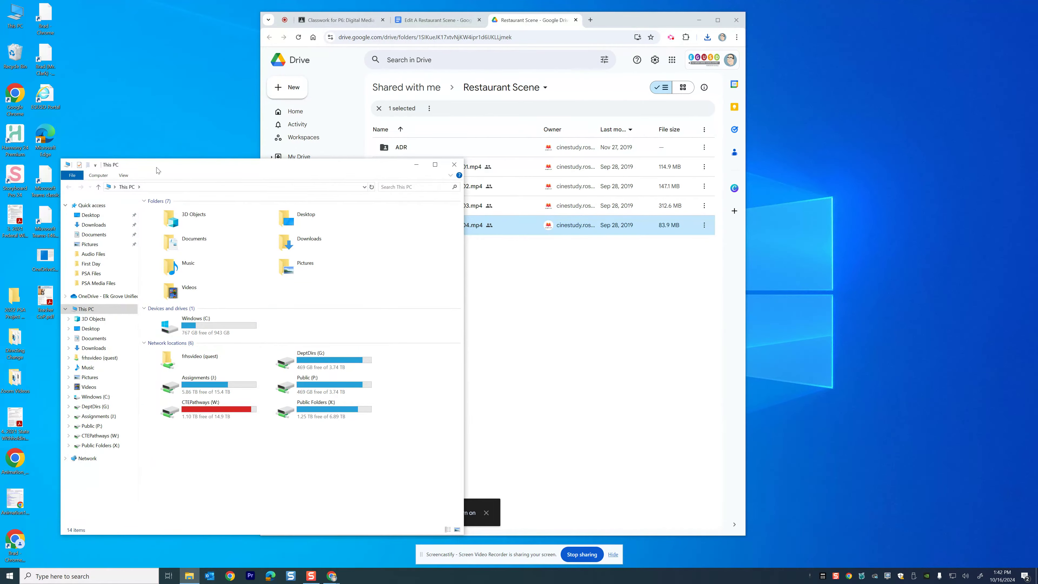
pyautogui.moveTo(158, 170); pyautogui.dragTo(156, 154)
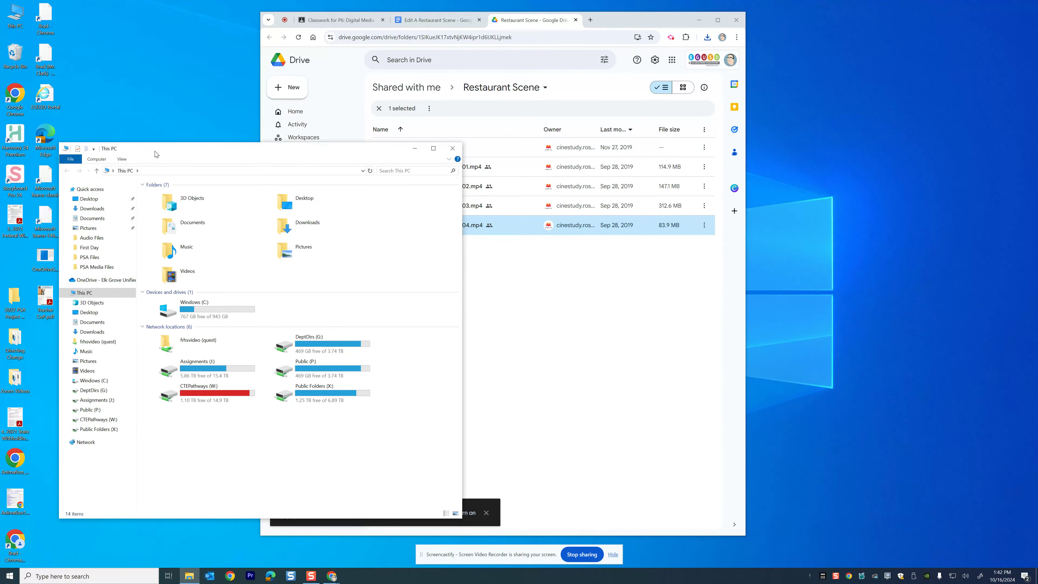
pyautogui.click(92, 218)
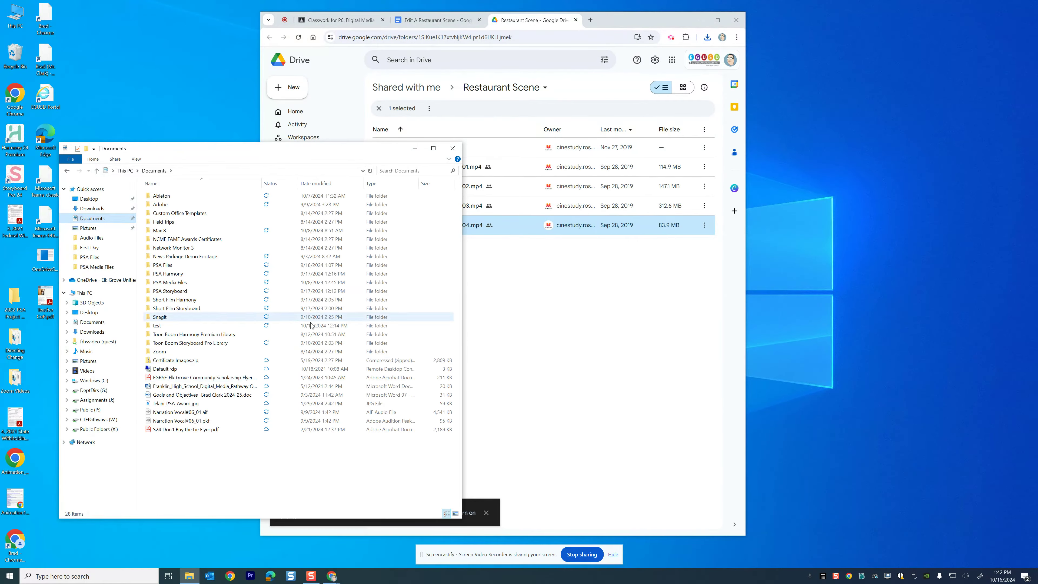
# Create a new folder in Documents and name it Restaurant Media
pyautogui.rightClick(190, 468)
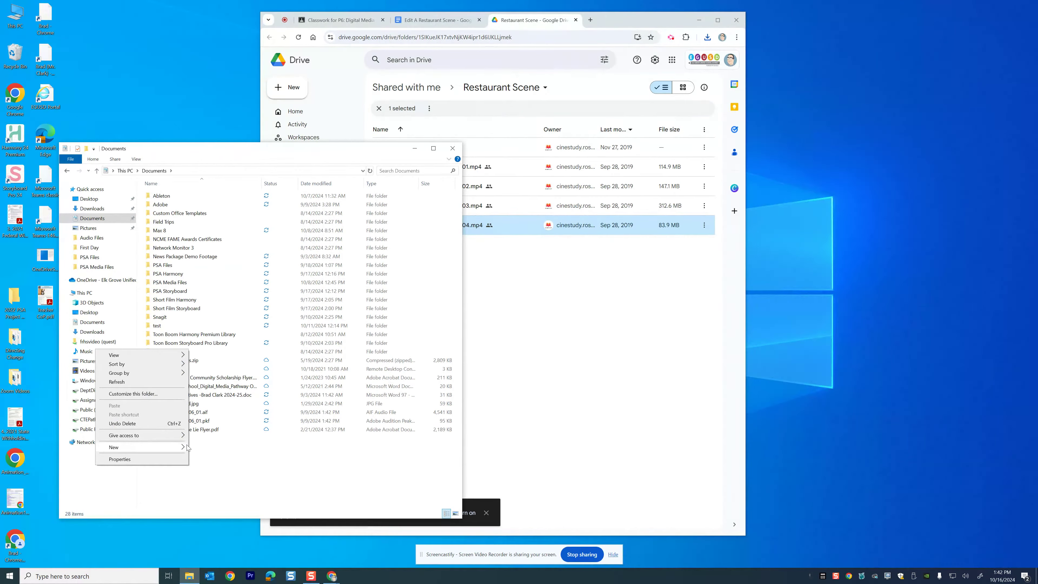
pyautogui.moveTo(187, 447)
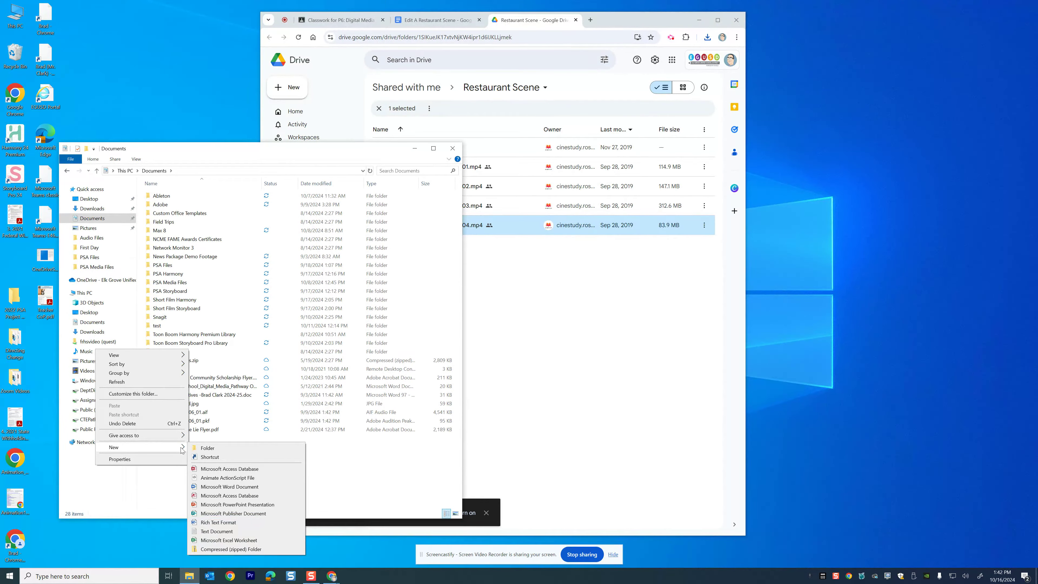
pyautogui.click(209, 448)
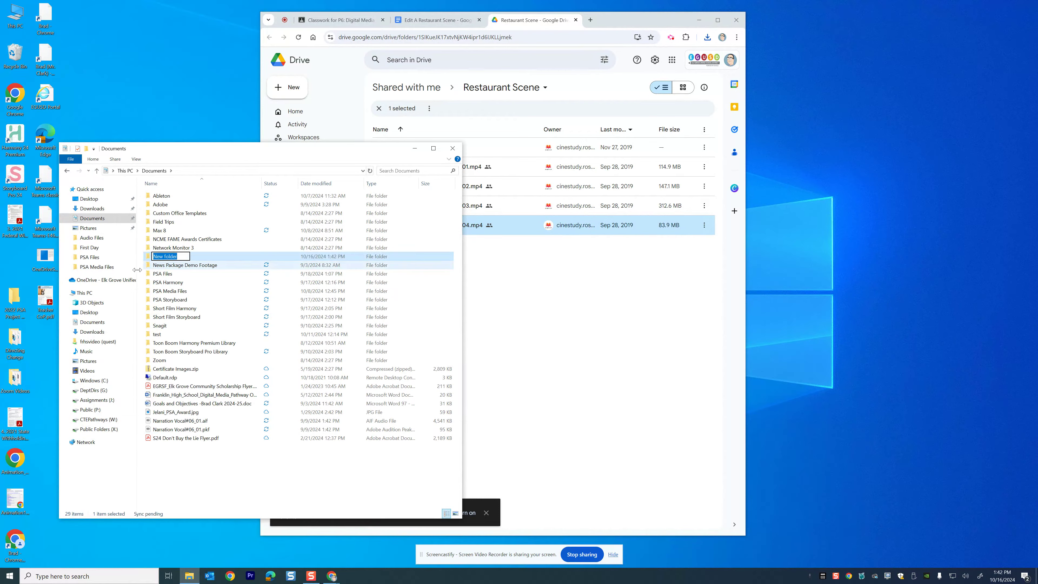
pyautogui.write('Restuarnt Media')
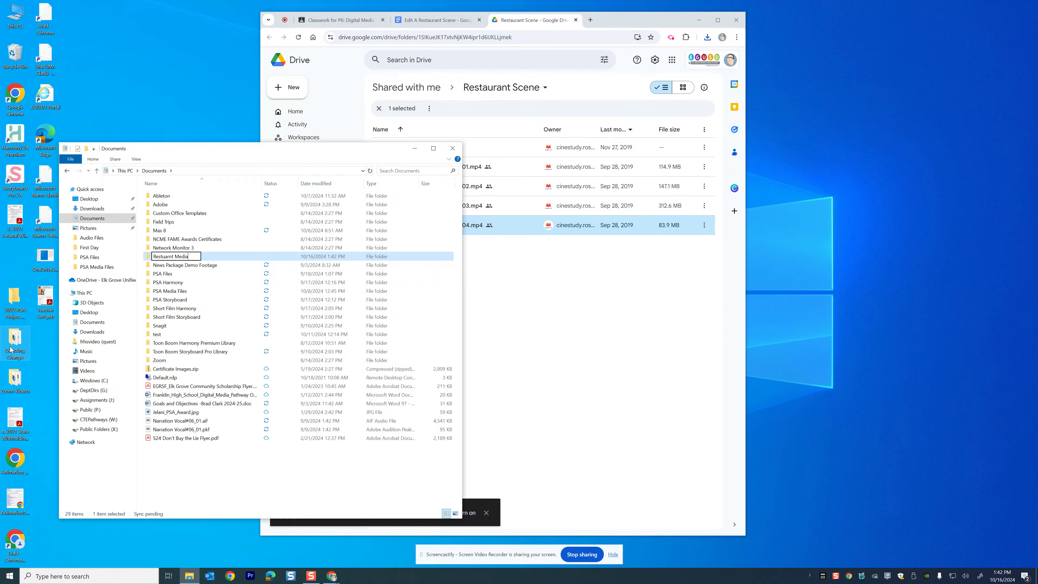
pyautogui.press('Return')
pyautogui.press('F2')
pyautogui.write('Rest')
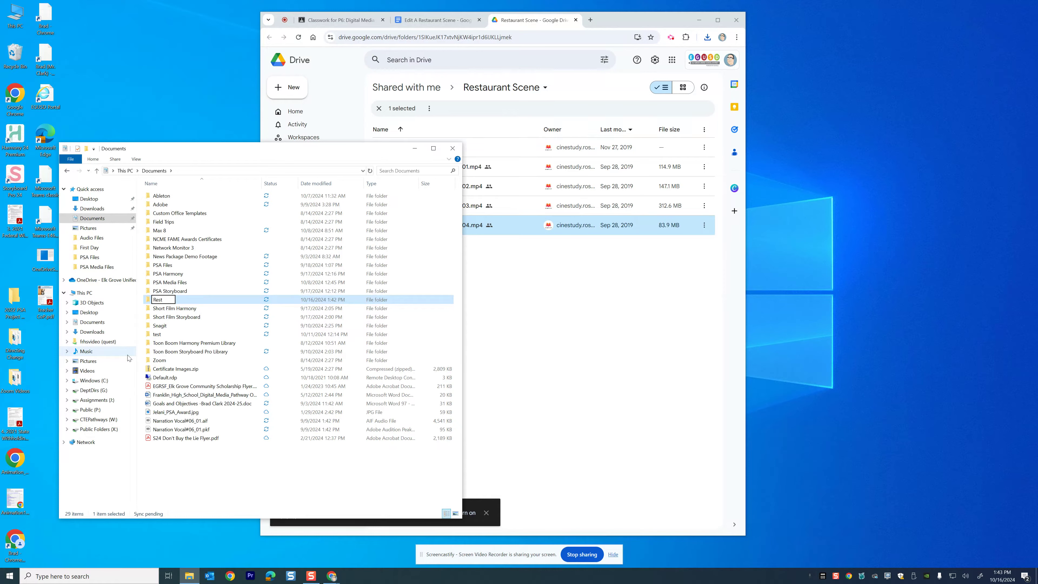
pyautogui.write('aurant Media')
pyautogui.press('Return')
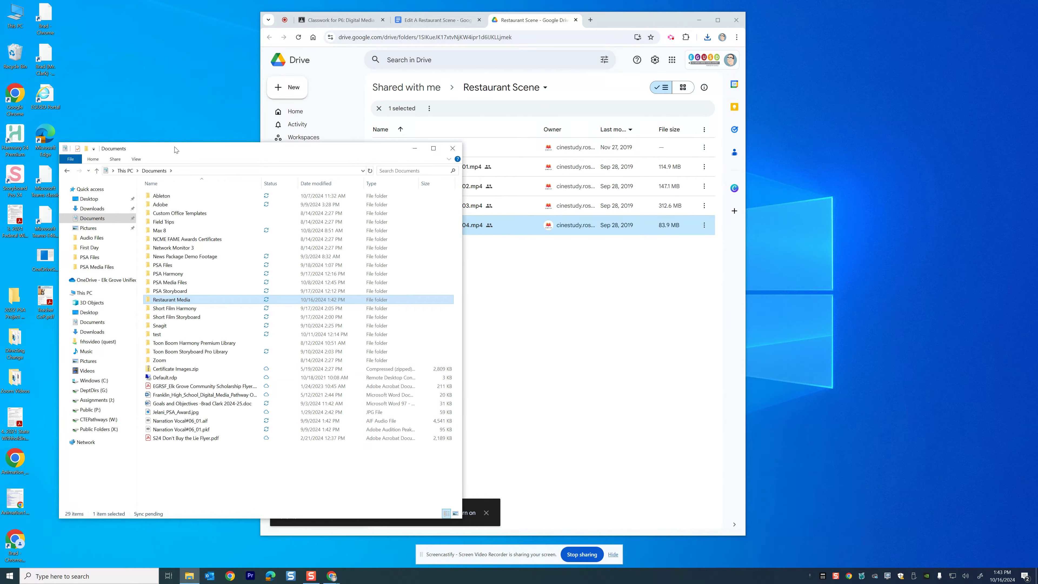
# Open a second File Explorer window showing Downloads and place it beside the first
pyautogui.hotkey('ctrl', 'n')
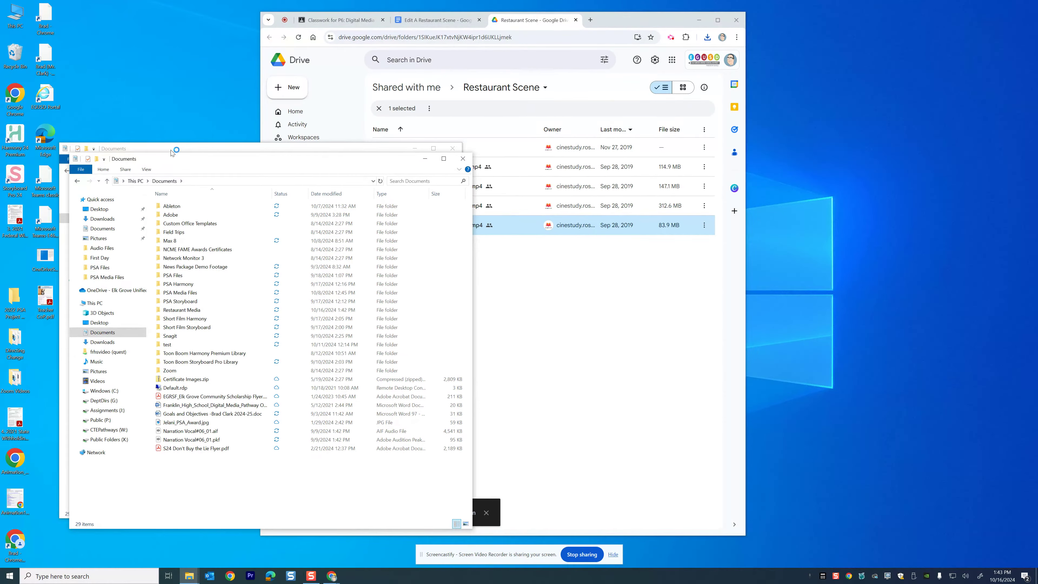
pyautogui.moveTo(186, 165); pyautogui.dragTo(409, 103)
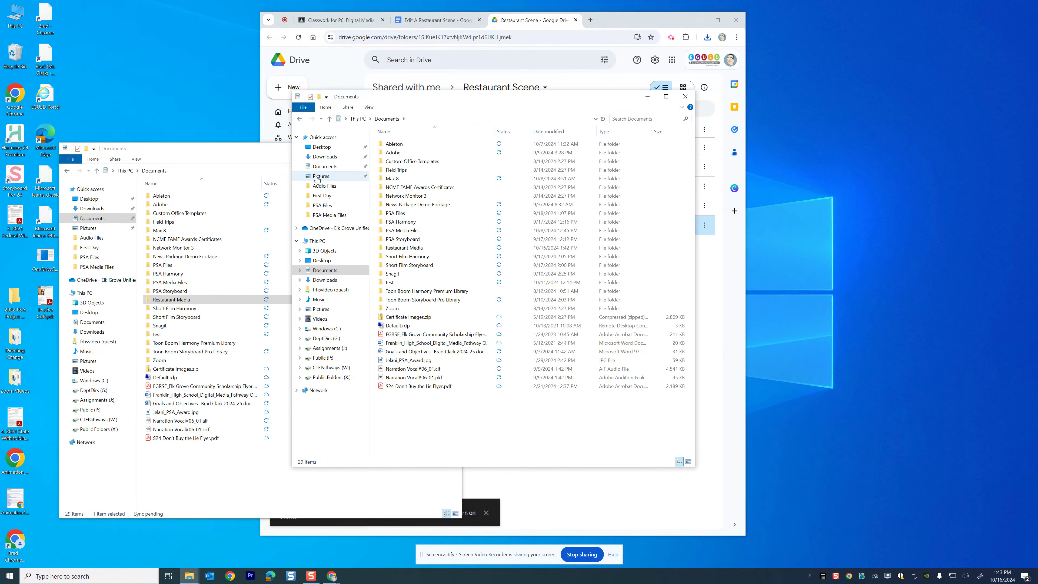
pyautogui.click(313, 158)
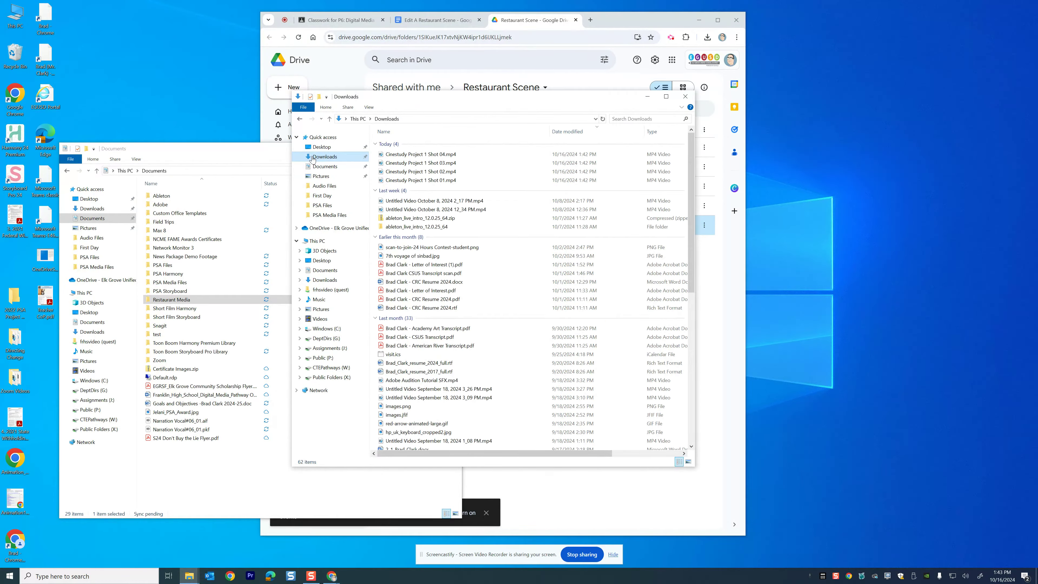
pyautogui.moveTo(395, 104); pyautogui.dragTo(568, 132)
# Open the Restaurant Media folder and move the four Cinestudy Project 1 shot files from Downloads into it
pyautogui.click(155, 302)
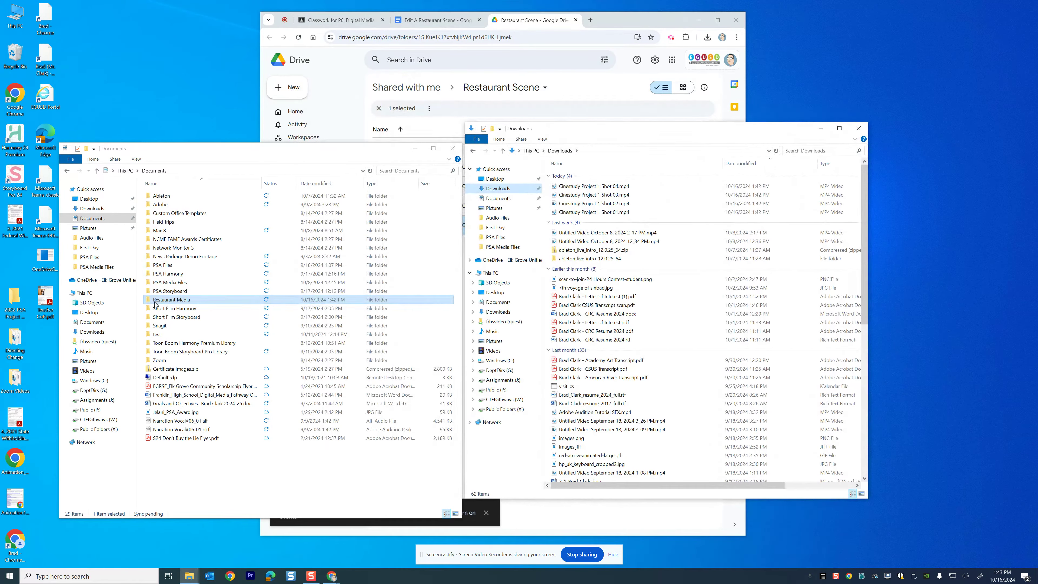
pyautogui.doubleClick(148, 301)
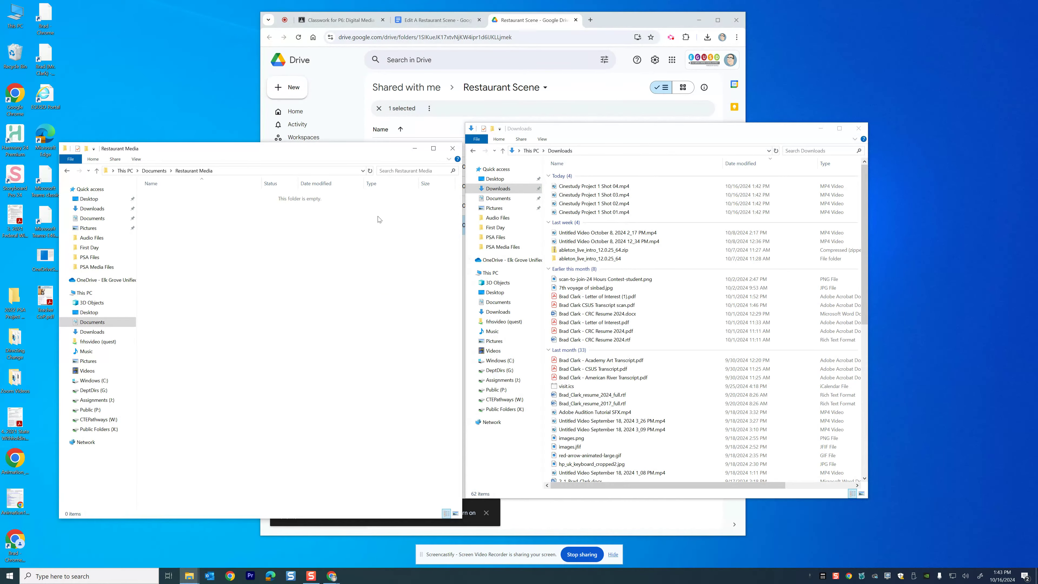
pyautogui.click(556, 213)
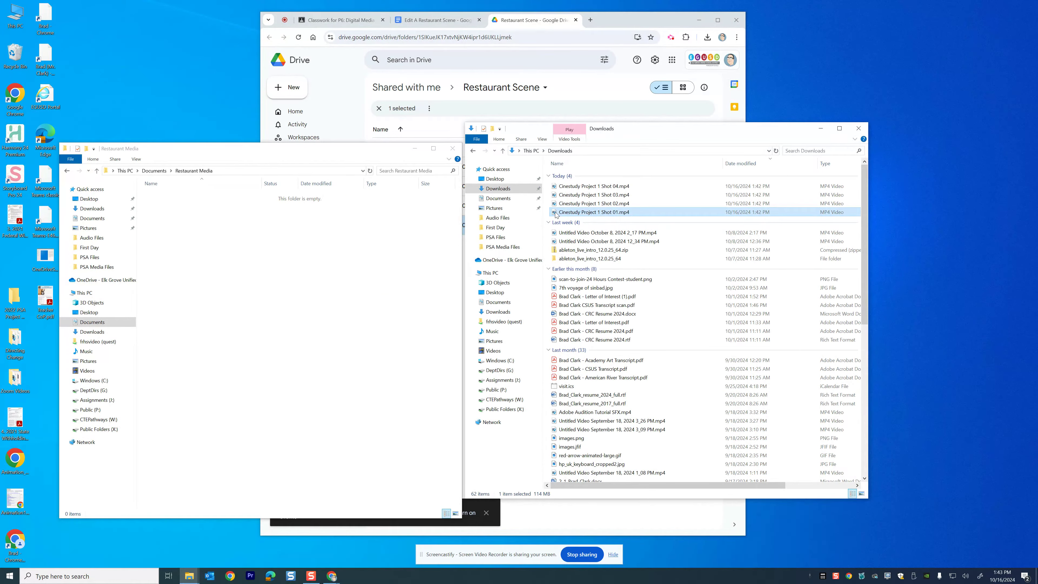
pyautogui.keyDown('shift'); pyautogui.click(558, 187); pyautogui.keyUp('shift')
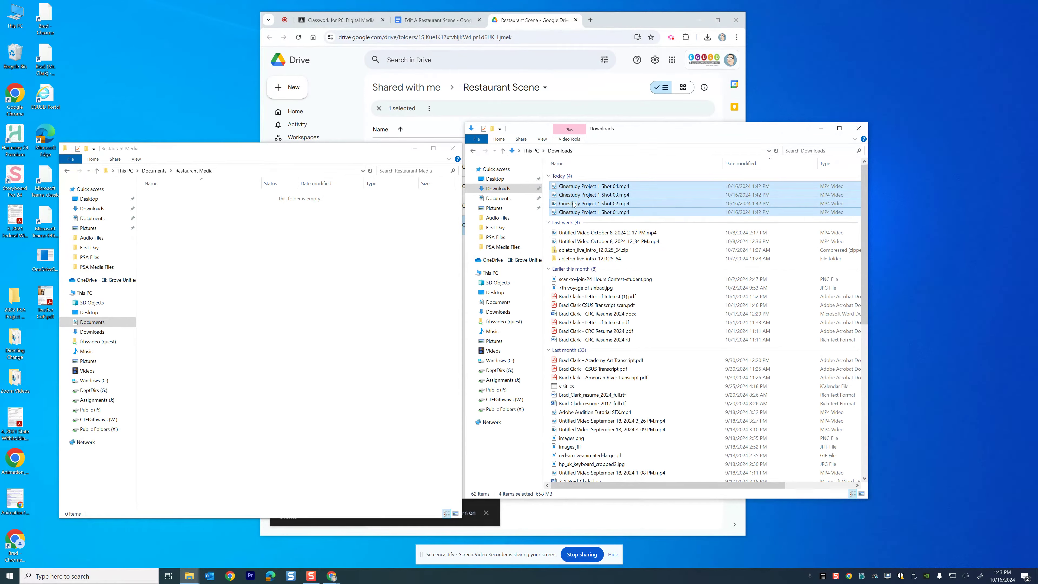
pyautogui.moveTo(573, 203); pyautogui.dragTo(179, 269)
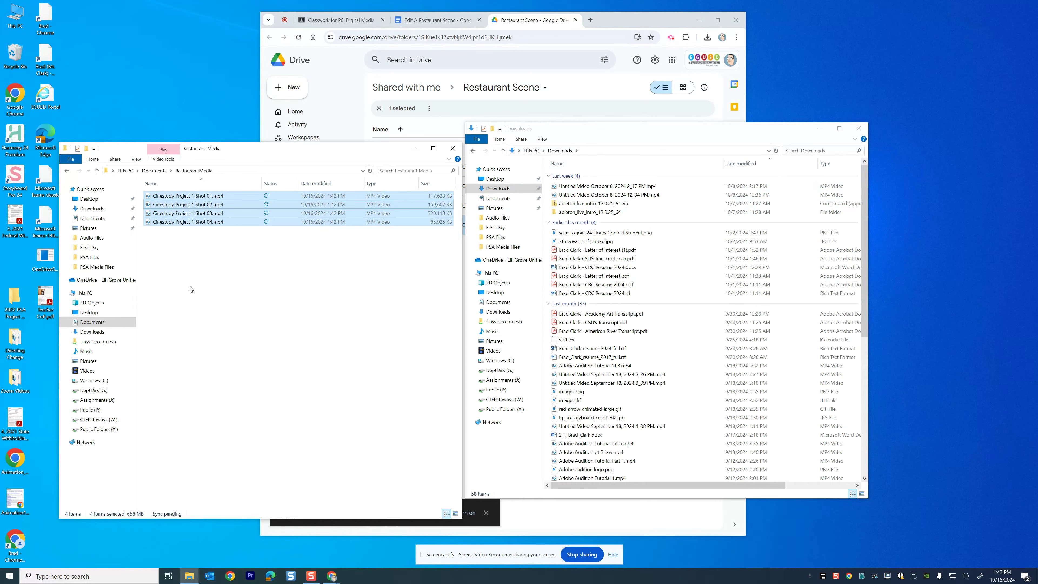
pyautogui.click(186, 277)
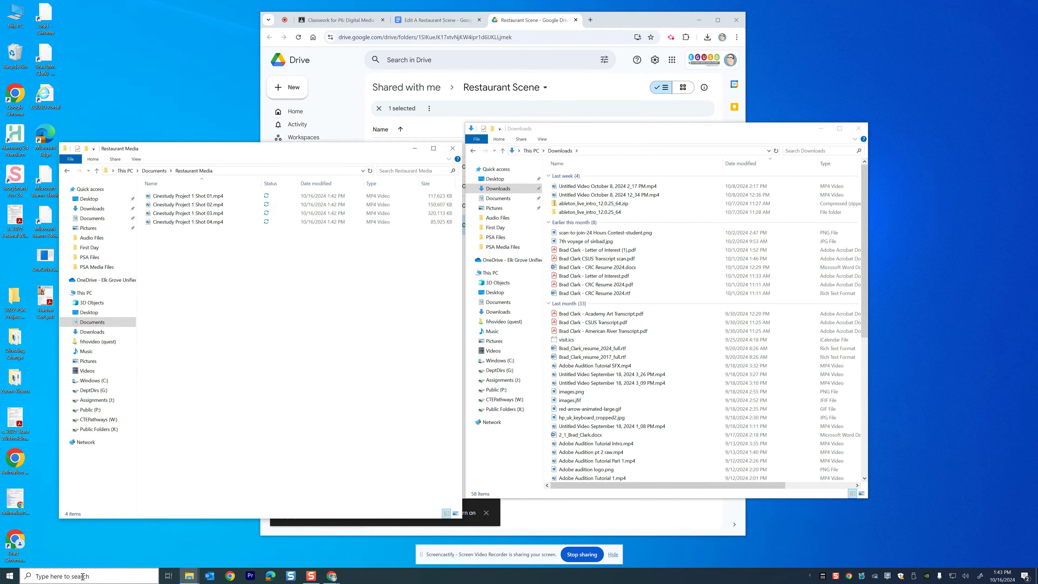
# Search for premiere and launch Adobe Premiere Pro 2024
pyautogui.click(60, 576)
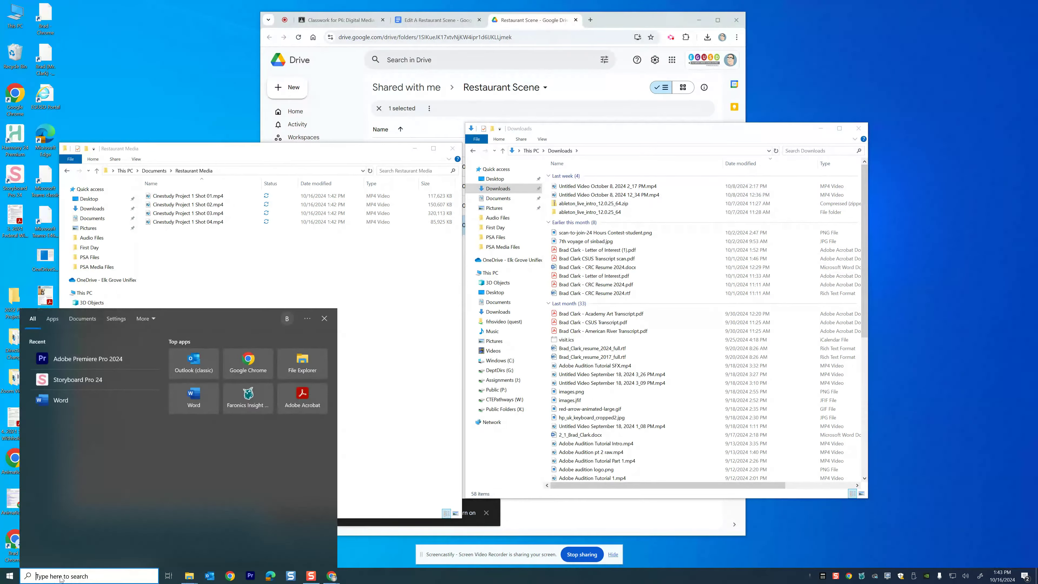
pyautogui.write('p')
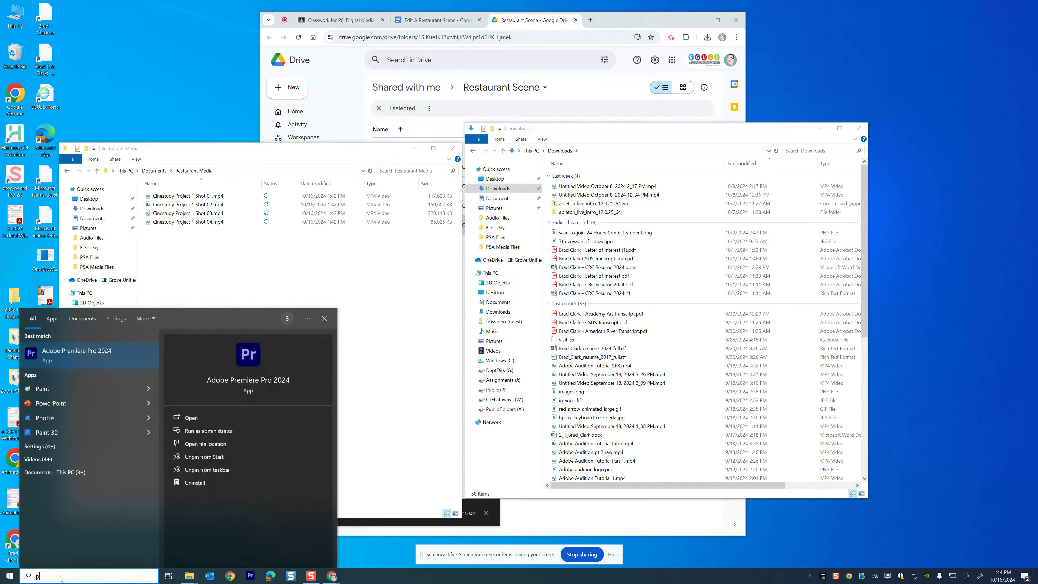
pyautogui.write('re')
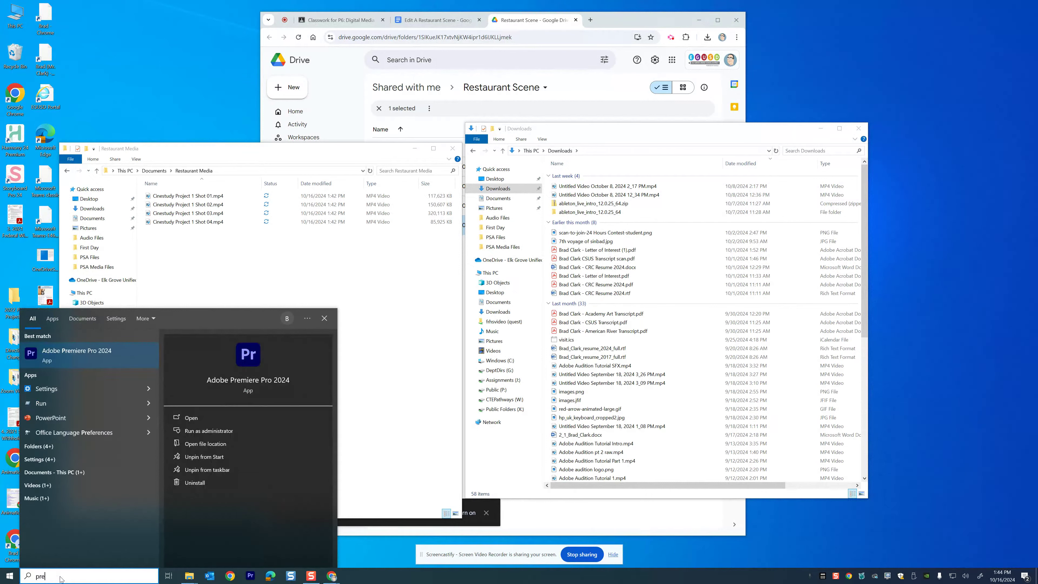
pyautogui.write('mi')
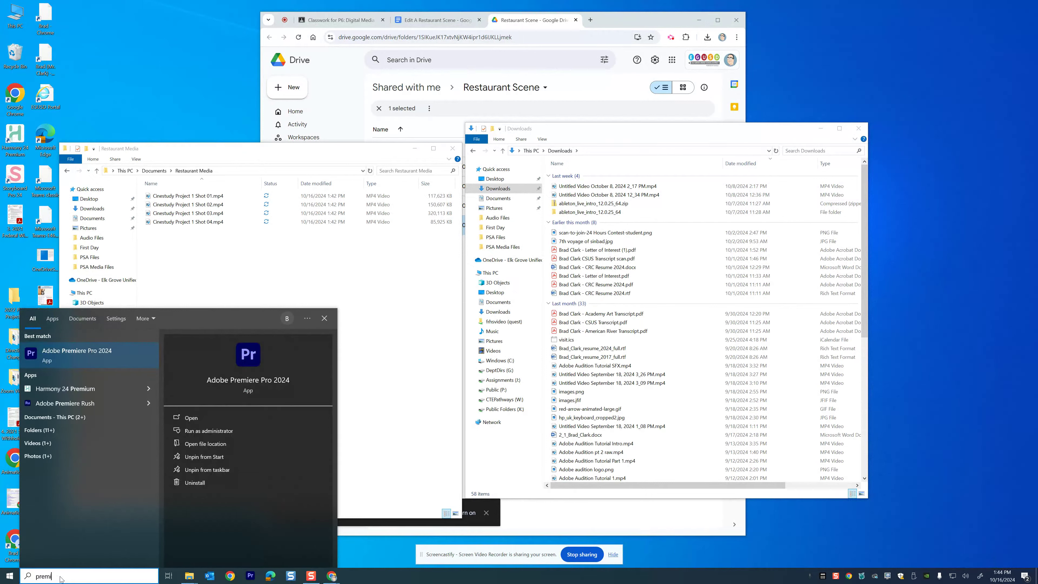
pyautogui.write('ere')
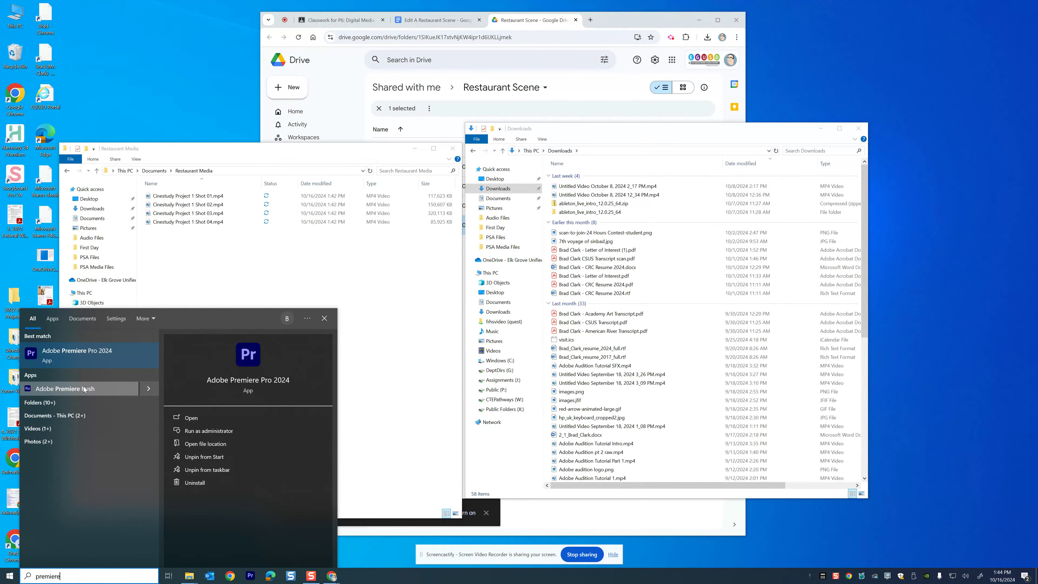
pyautogui.click(71, 348)
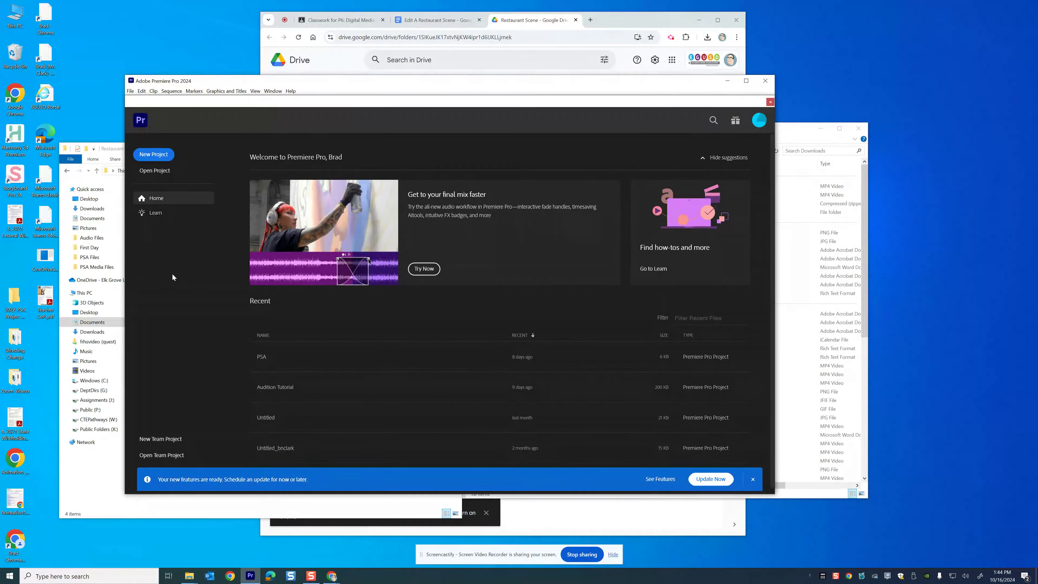
# Start a new Premiere Pro project named Restaurant Scene
pyautogui.click(155, 154)
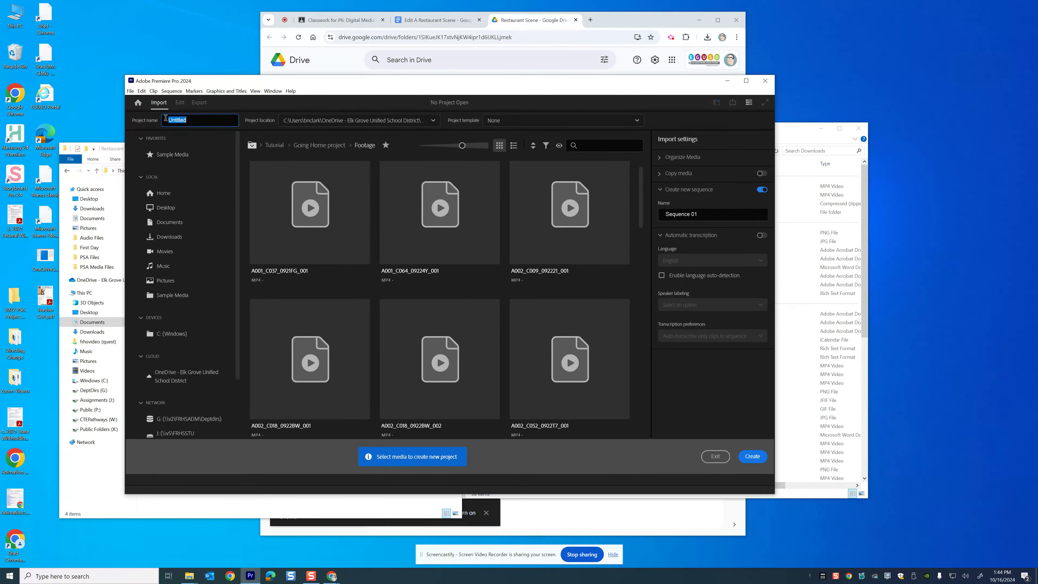
pyautogui.write('Re')
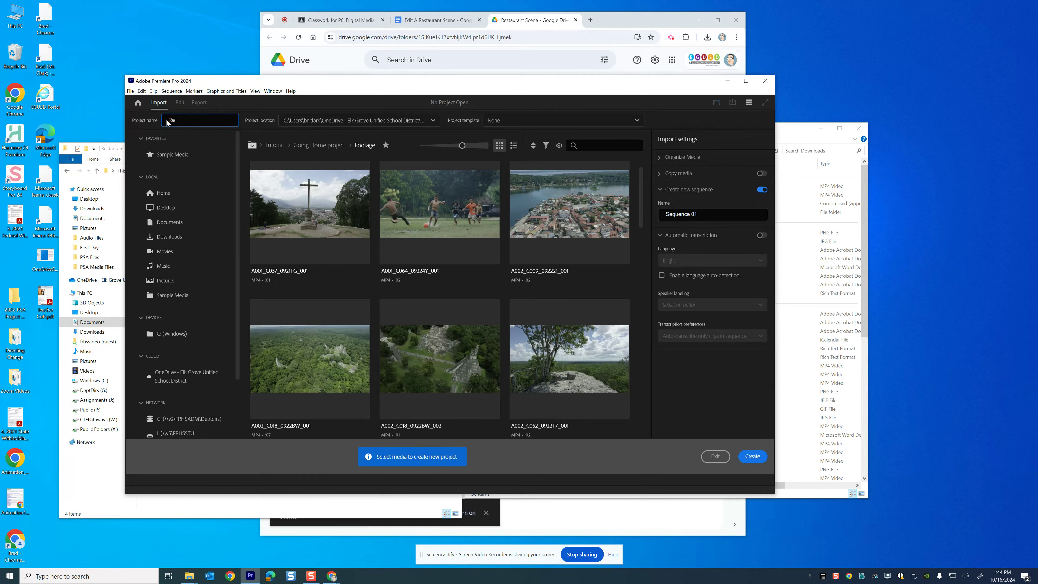
pyautogui.write('staurant Scene')
# Set the project location to the Restaurant Media folder in Documents and create the project
pyautogui.click(433, 121)
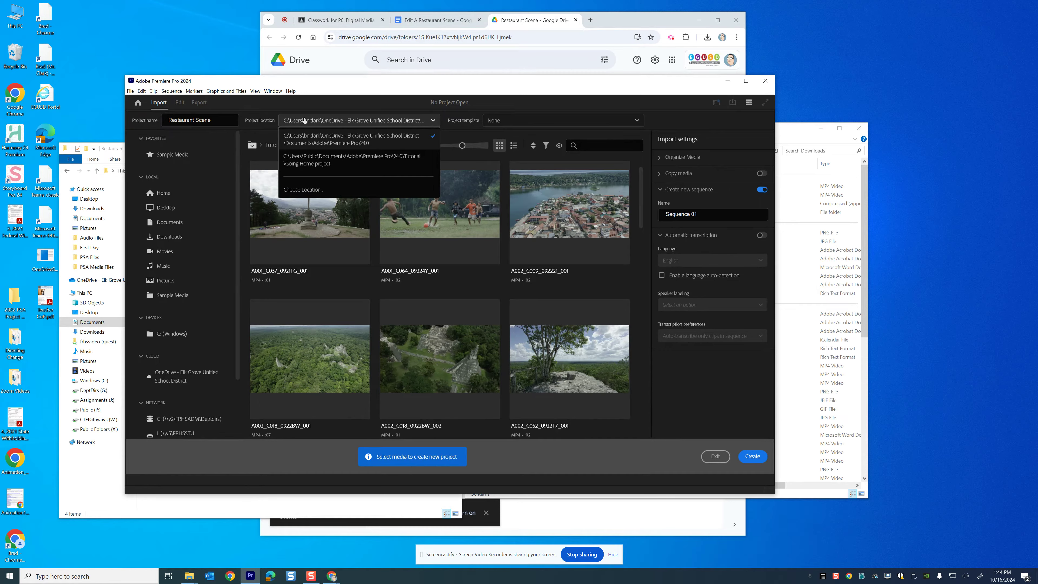
pyautogui.click(304, 190)
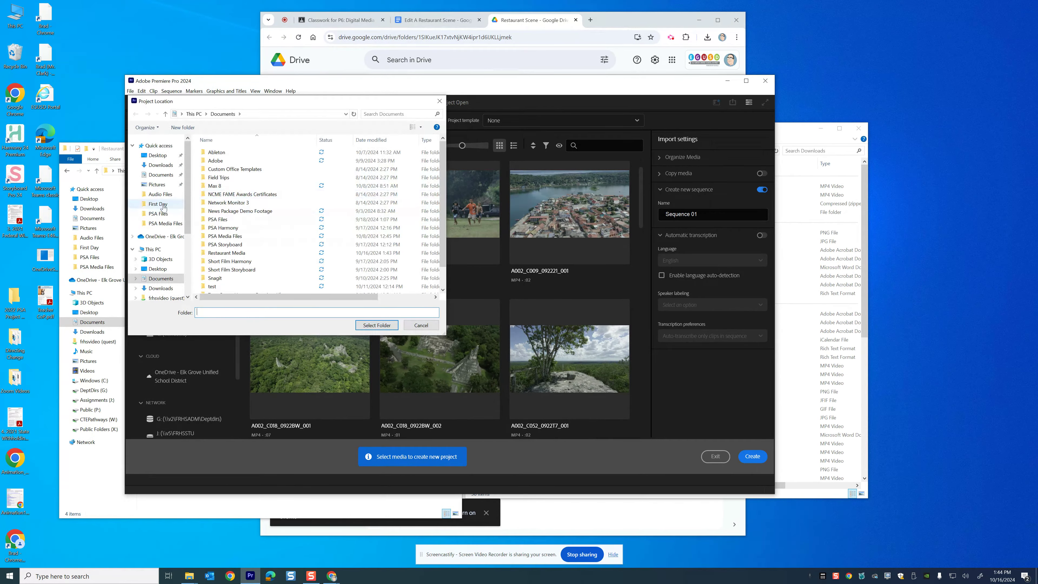
pyautogui.click(150, 175)
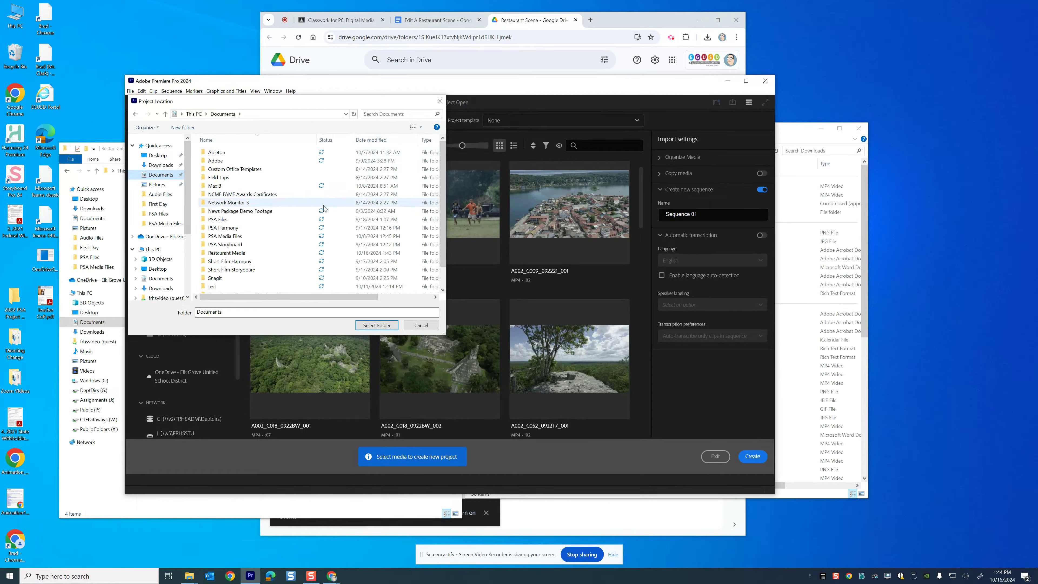
pyautogui.scroll(-1, 325, 211)
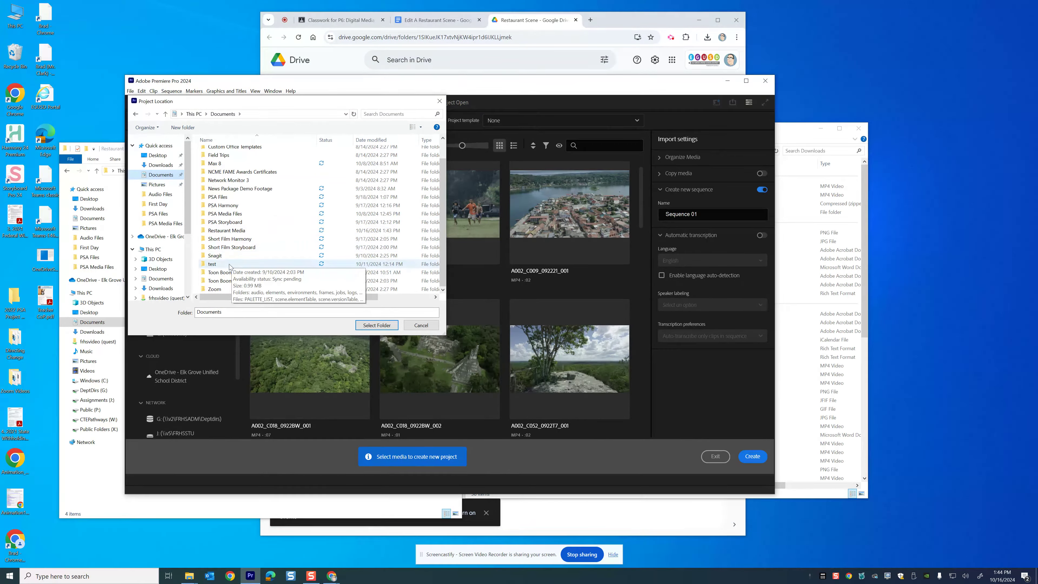
pyautogui.doubleClick(235, 230)
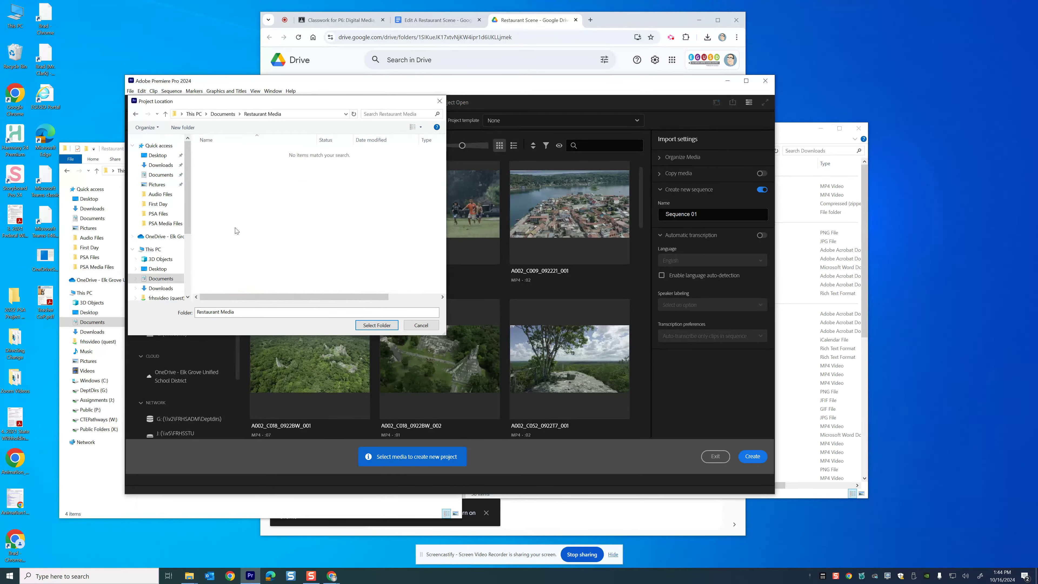
pyautogui.click(383, 325)
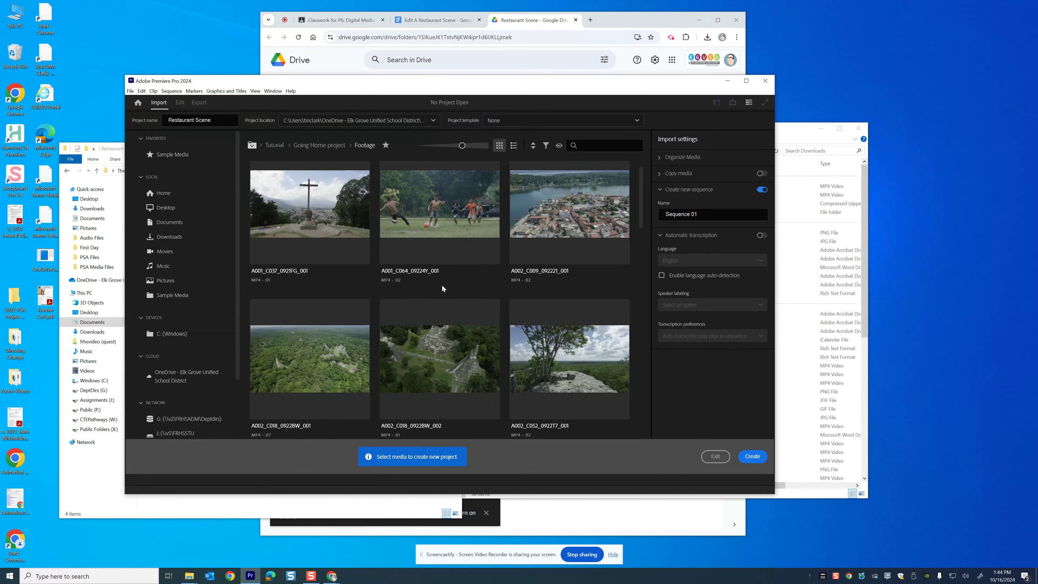
pyautogui.click(755, 457)
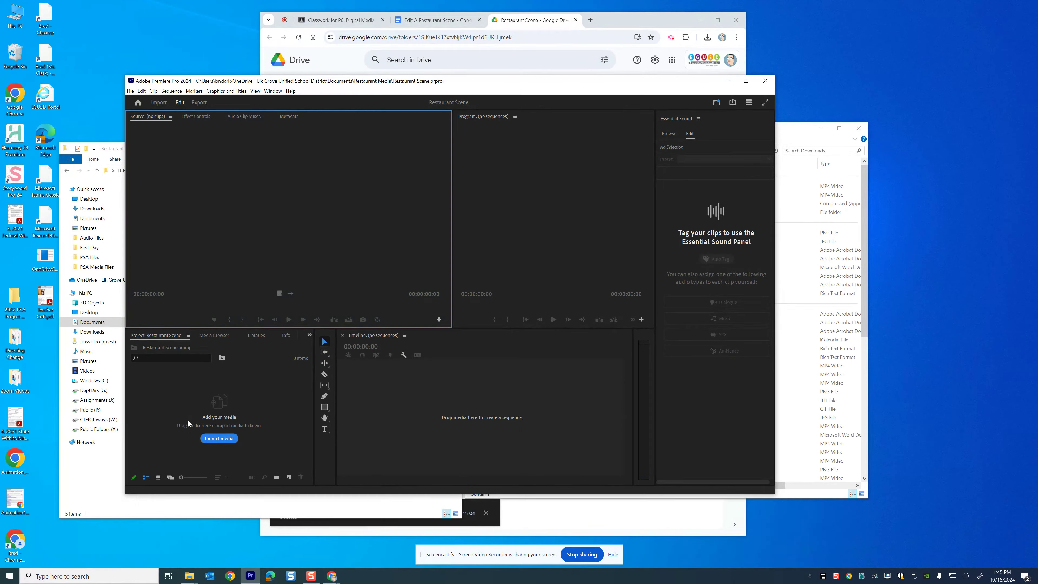
# Import the four Cinestudy Project 1 shot files from the Restaurant Media folder into the project
pyautogui.click(220, 439)
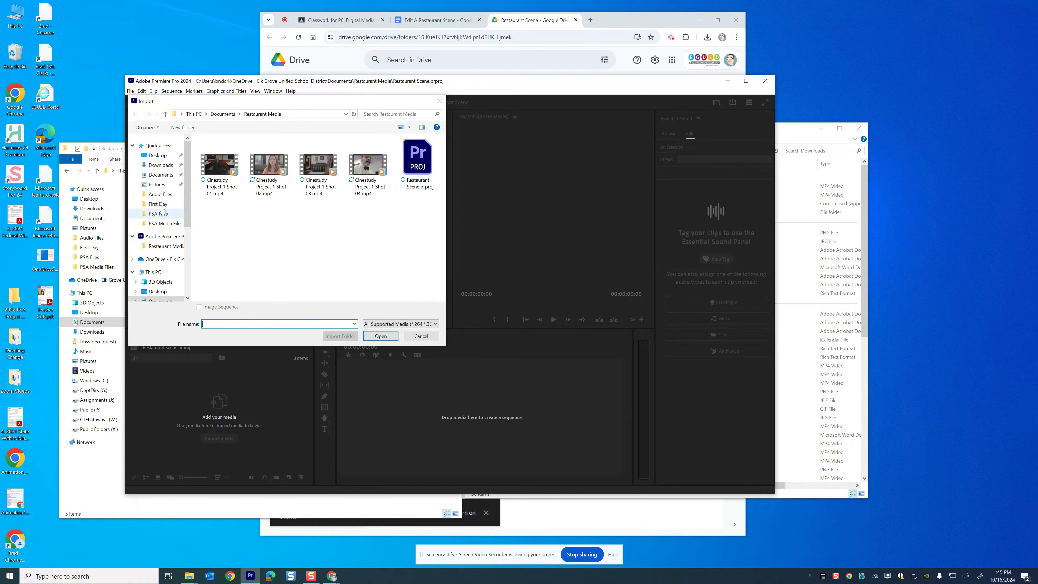
pyautogui.click(156, 176)
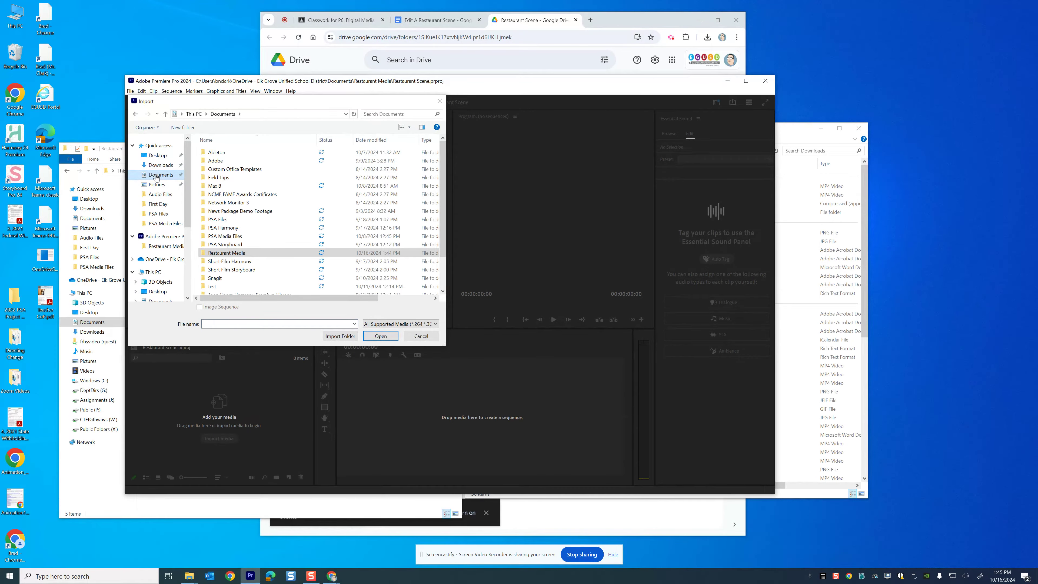
pyautogui.doubleClick(217, 254)
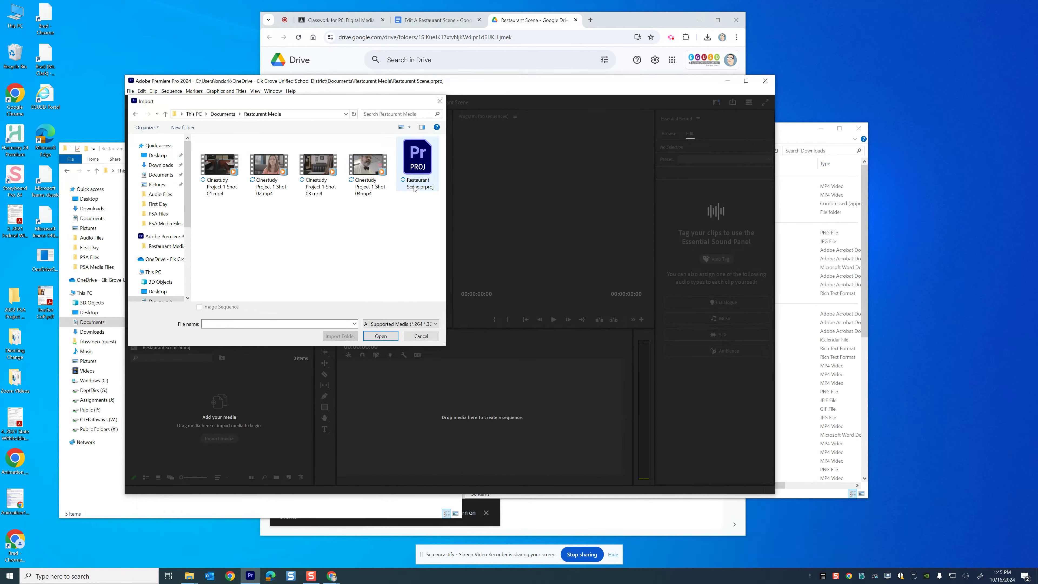
pyautogui.moveTo(370, 215); pyautogui.dragTo(217, 161)
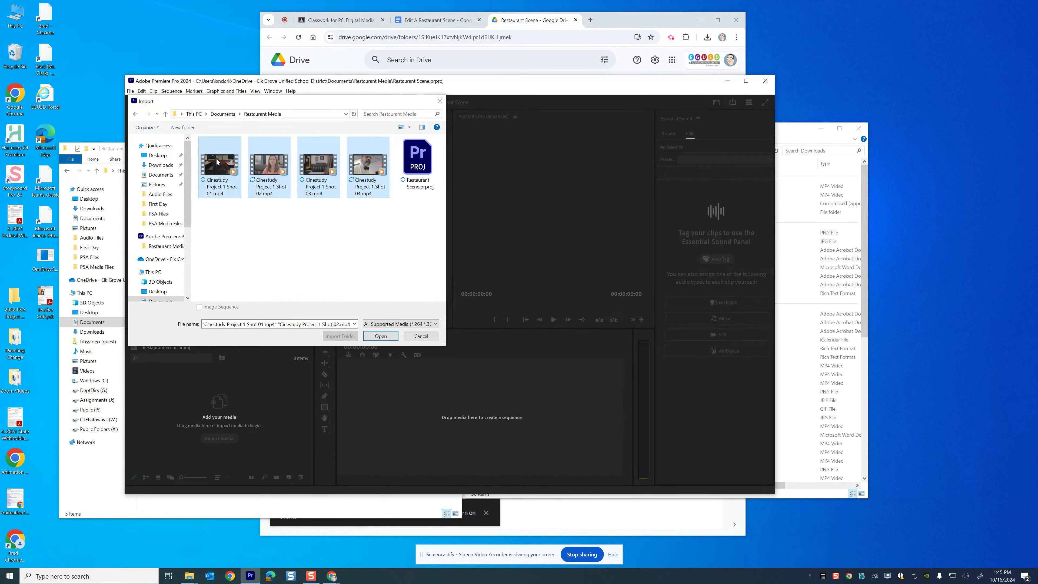
pyautogui.click(380, 336)
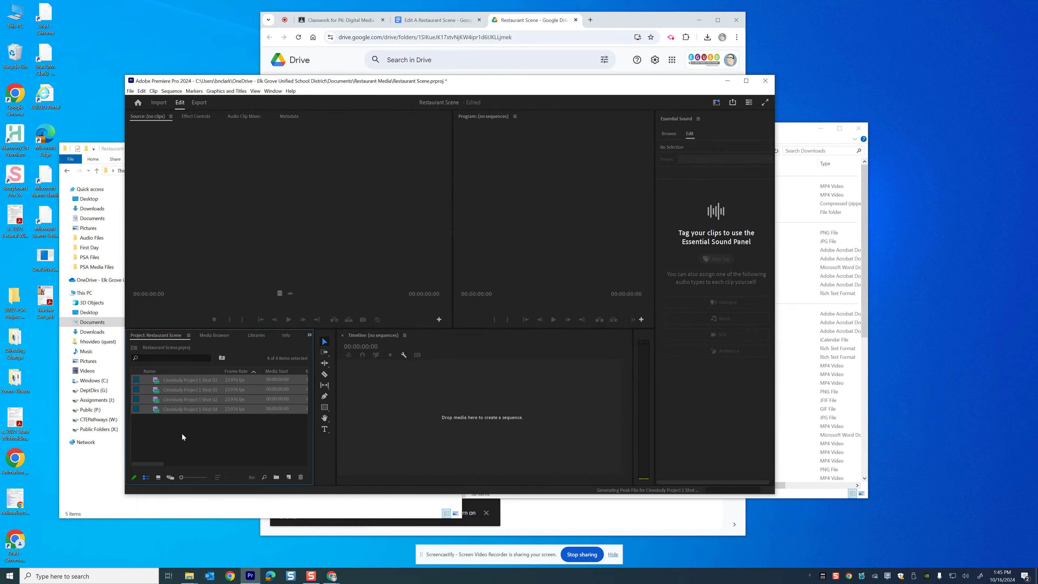
# Create a new sequence from the Cinestudy Project 1 Shot 01 clip and remove the clip from its timeline
pyautogui.click(202, 433)
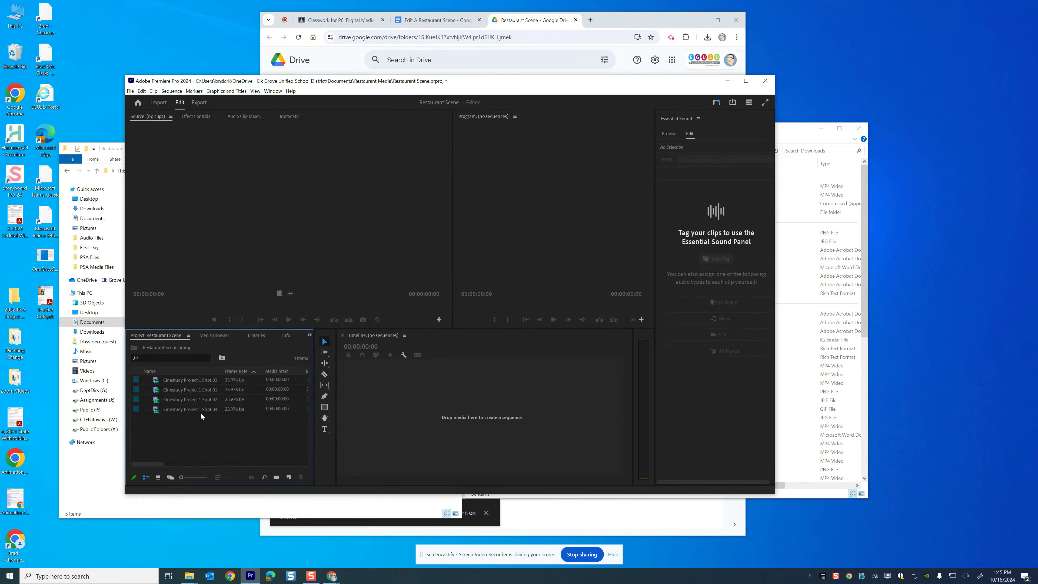
pyautogui.click(163, 390)
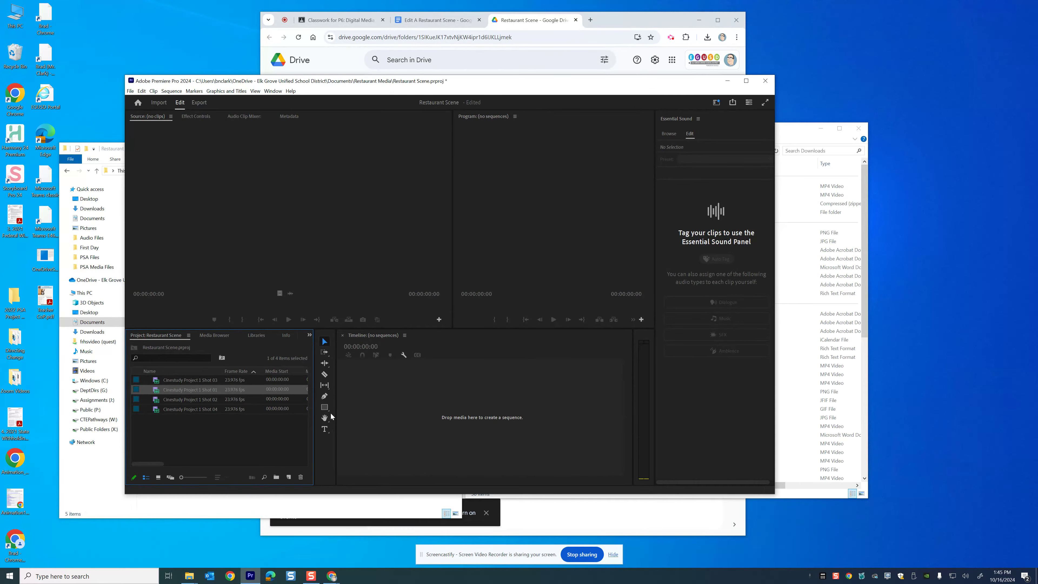
pyautogui.moveTo(155, 389); pyautogui.dragTo(473, 399)
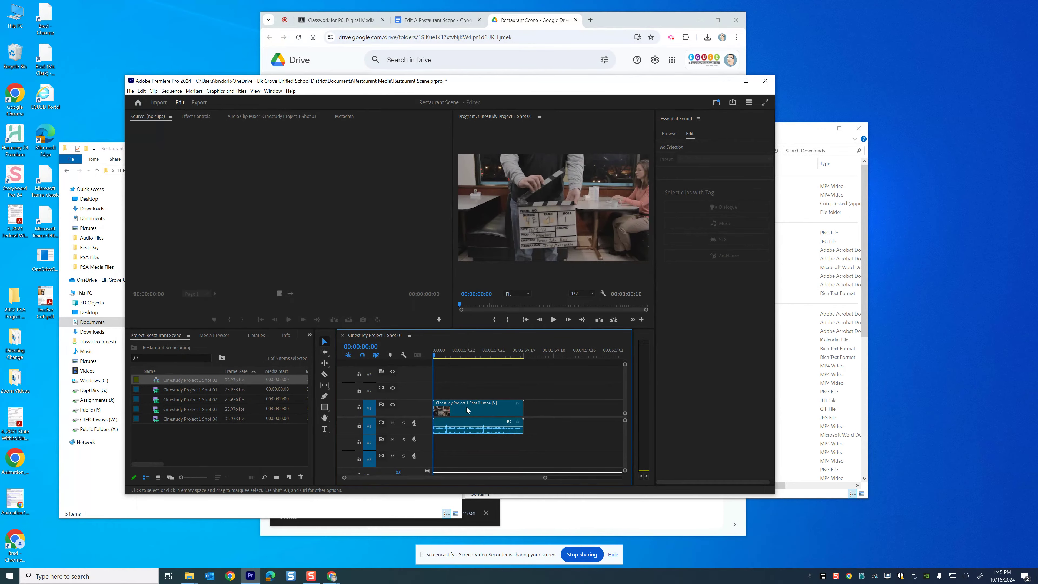
pyautogui.click(474, 410)
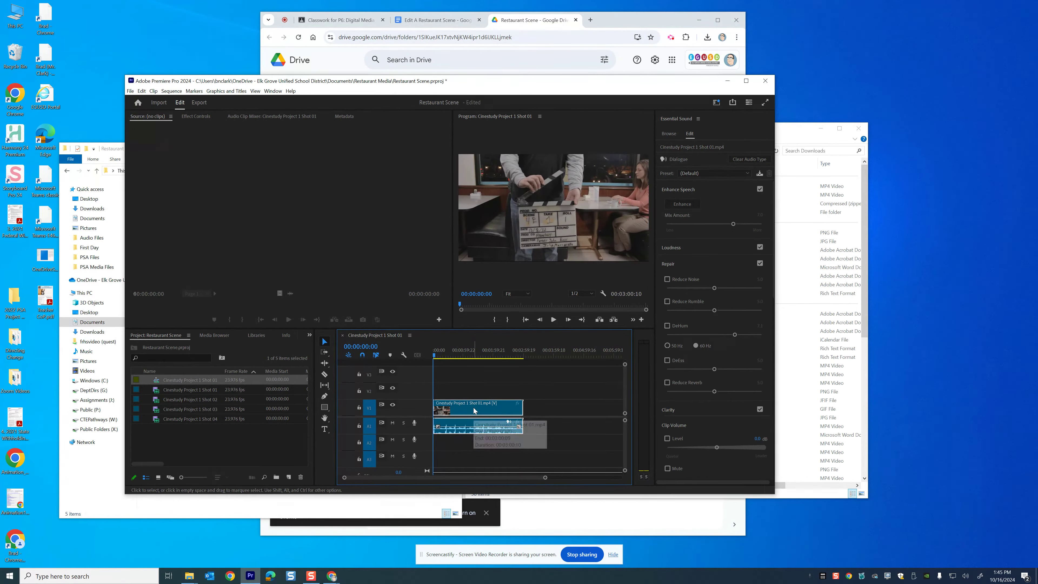
pyautogui.press('Delete')
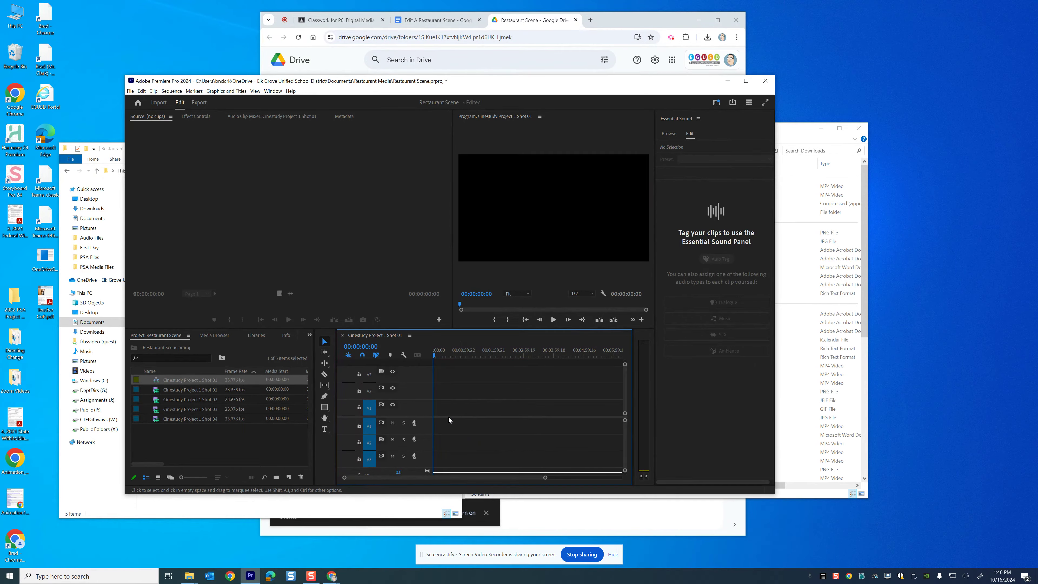
# Rename the new sequence Restaurant Scene
pyautogui.click(187, 431)
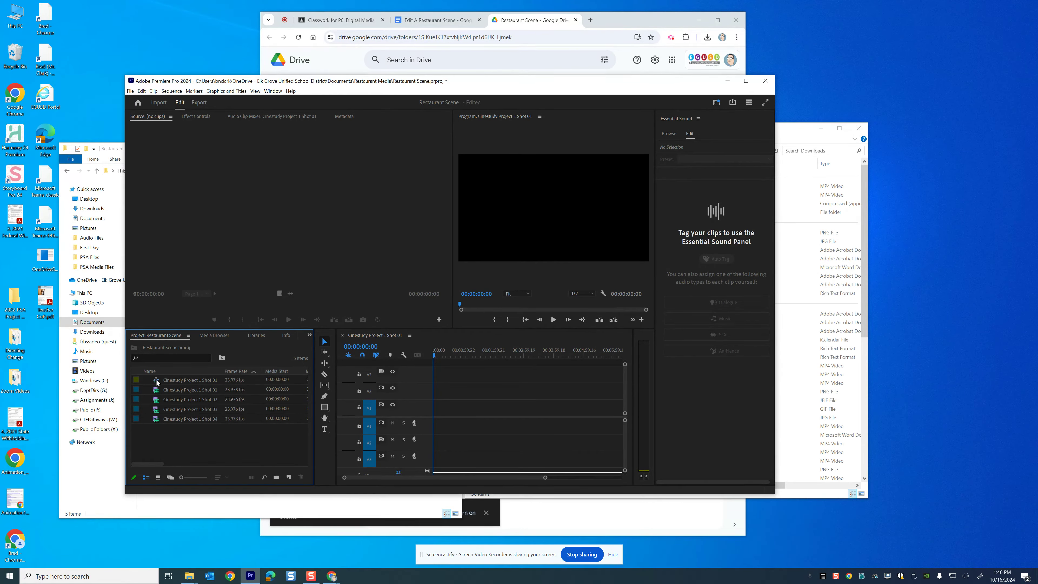
pyautogui.click(185, 381)
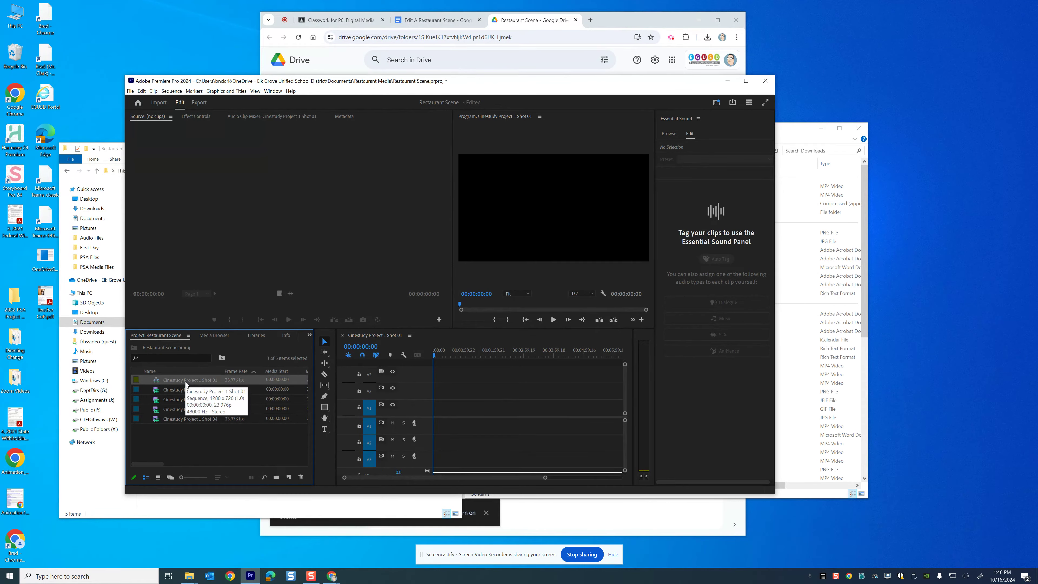
pyautogui.click(185, 381)
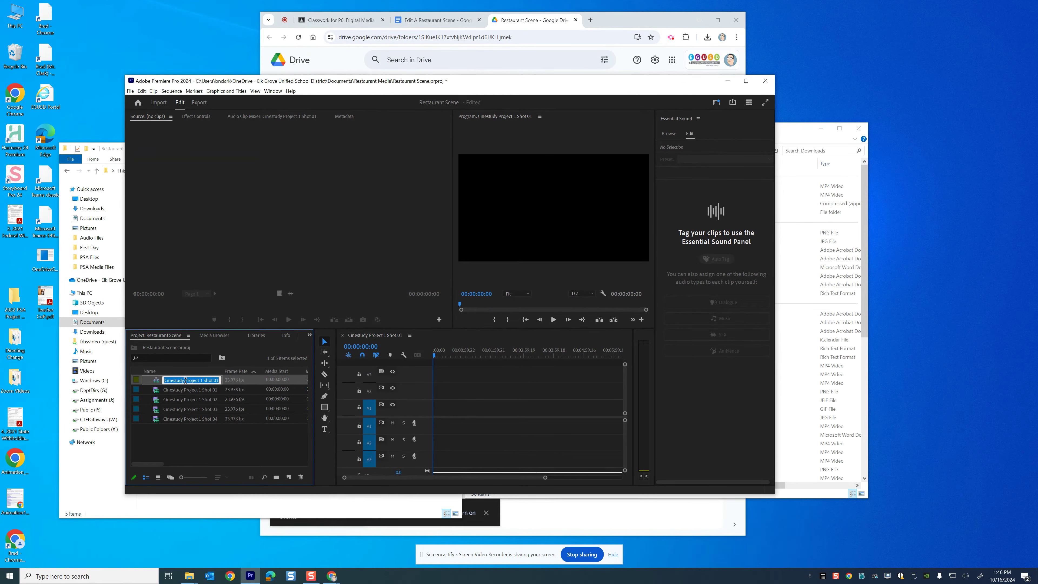
pyautogui.write('Restuarant Scene')
pyautogui.press('Return')
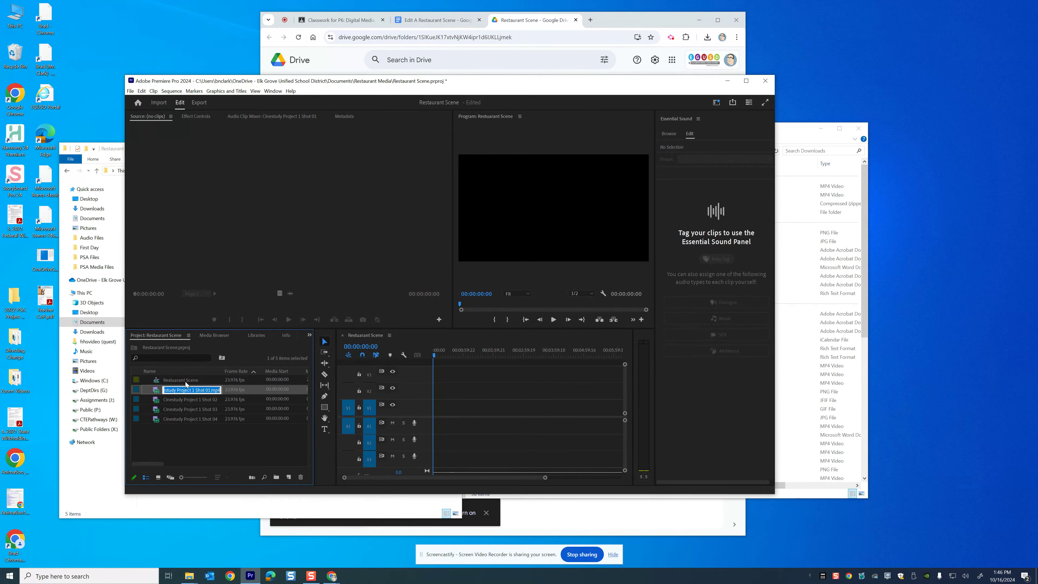
# Open Cinestudy Project 1 Shot 01 in the source monitor and play through the beginning of the clip
pyautogui.click(176, 441)
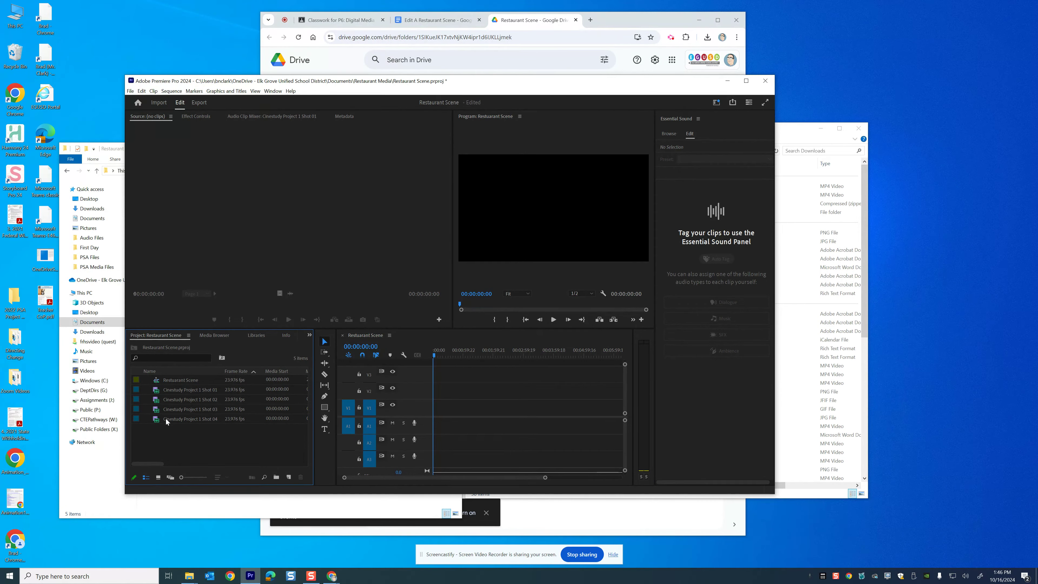
pyautogui.doubleClick(155, 391)
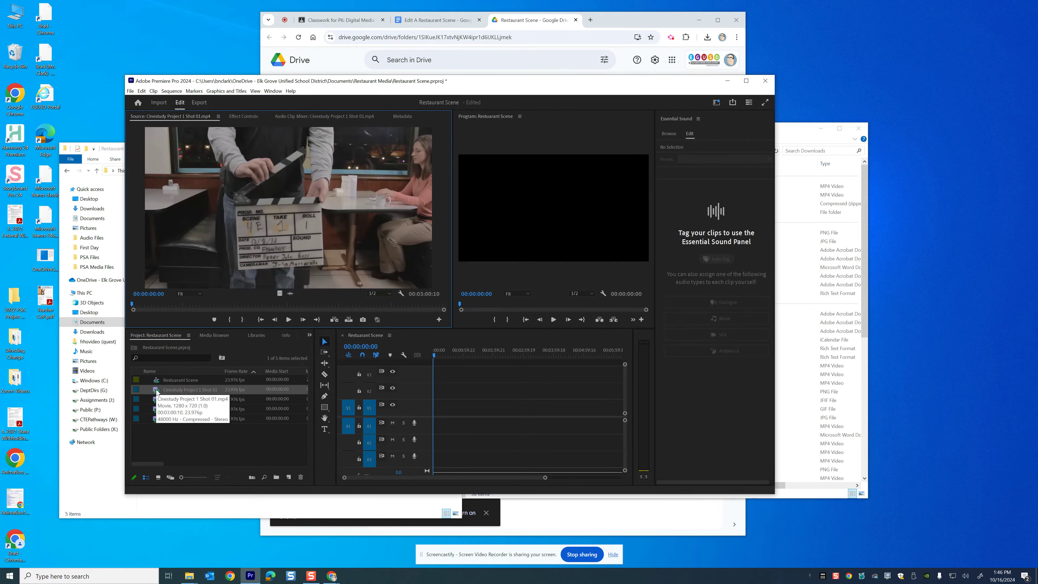
pyautogui.click(288, 319)
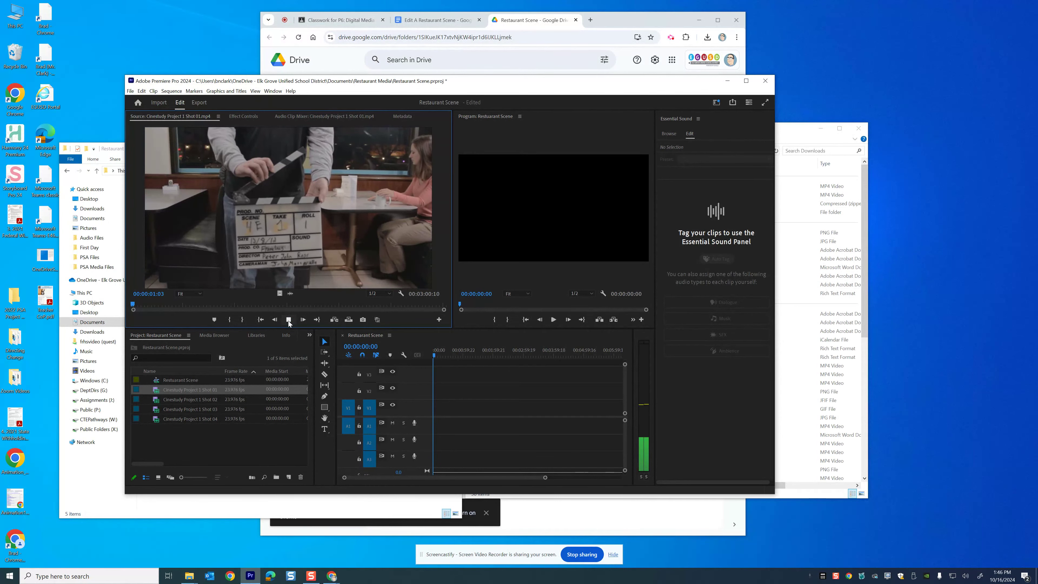
pyautogui.click(288, 319)
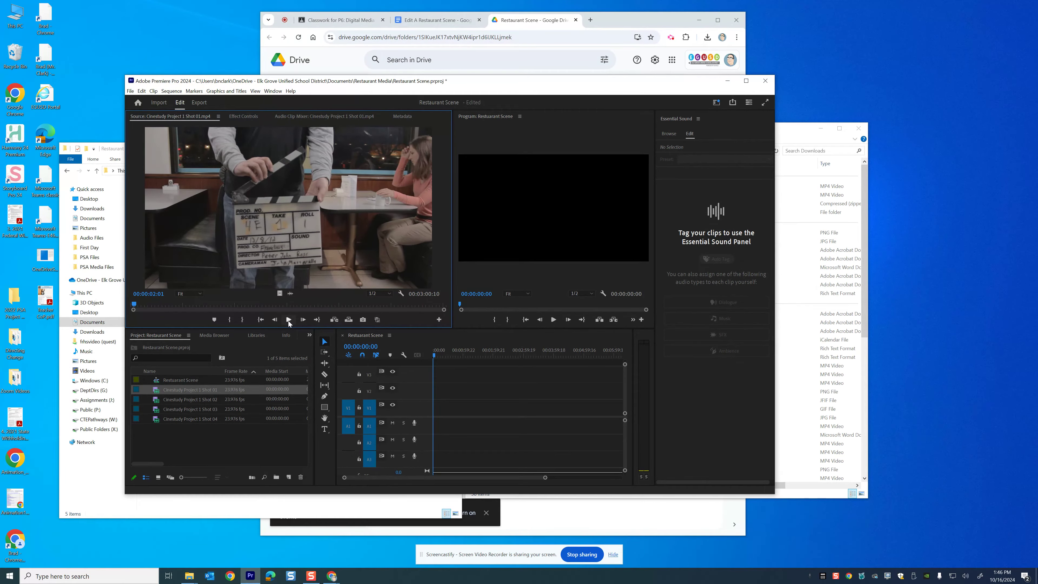
pyautogui.click(287, 320)
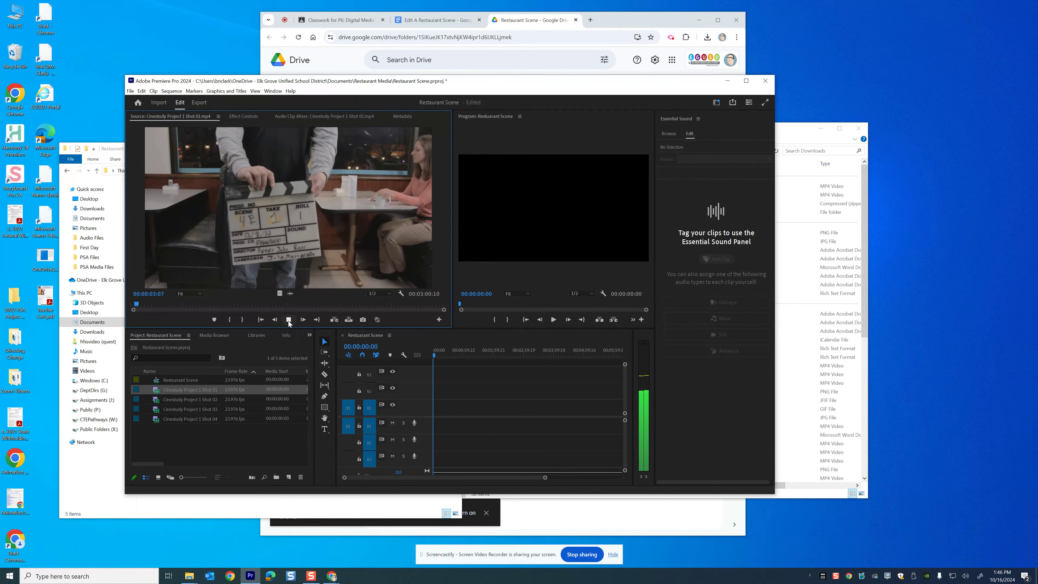
pyautogui.click(288, 320)
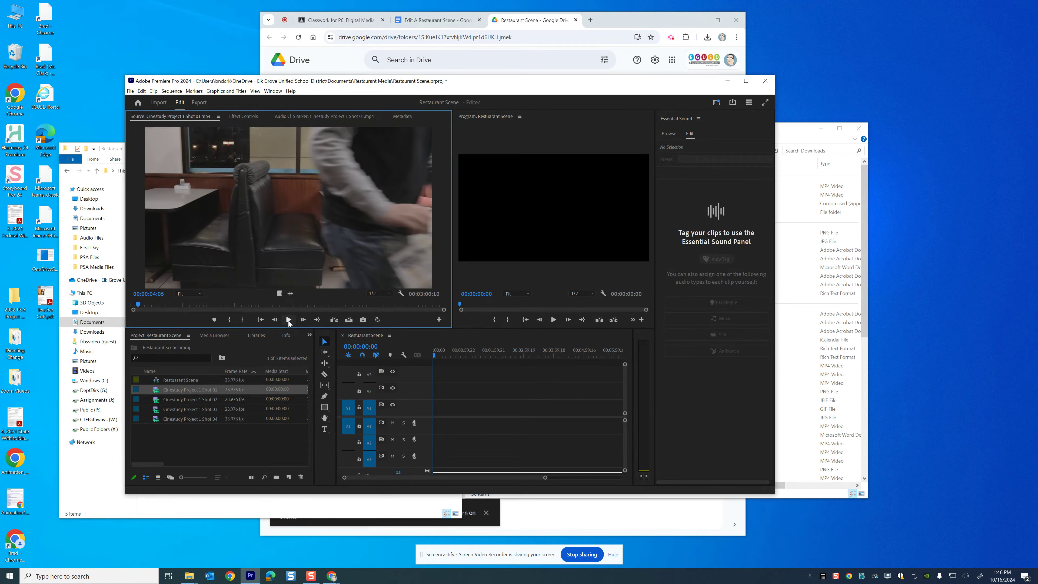
pyautogui.click(288, 321)
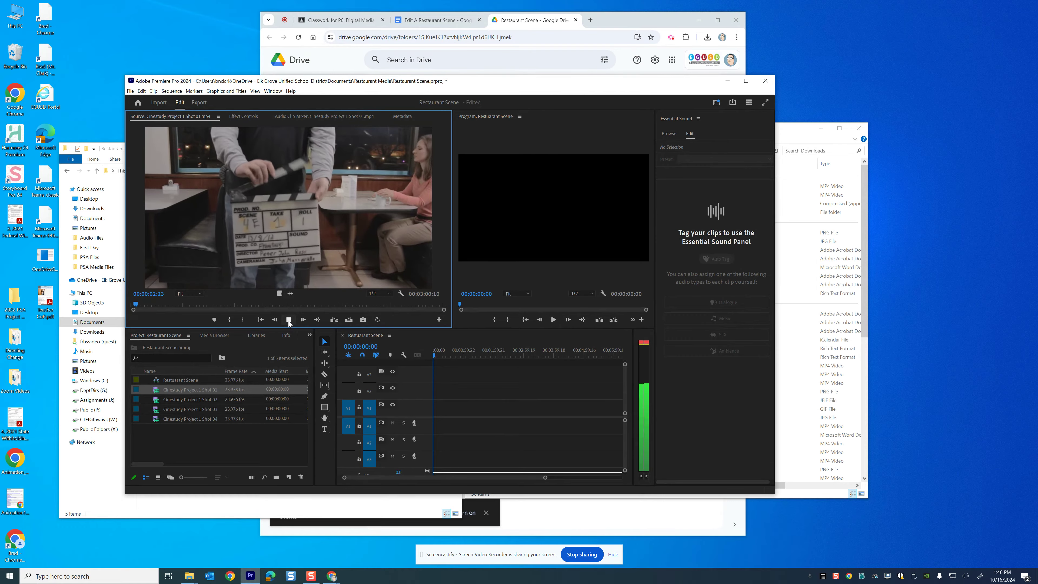
pyautogui.click(287, 321)
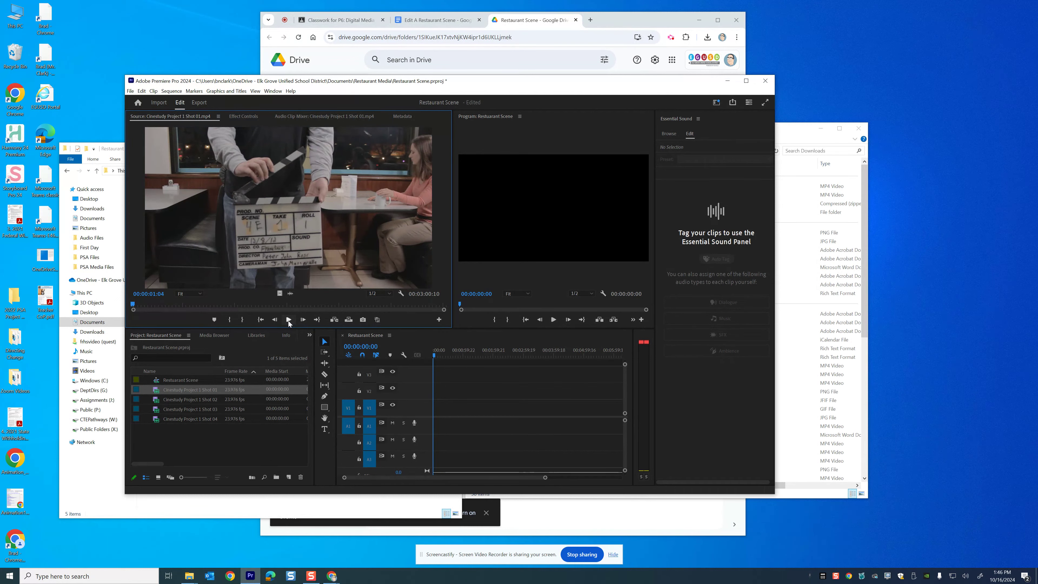
# Step frame by frame through the opening of Shot 01 in the source monitor
pyautogui.press('Left')
pyautogui.press('Left')
pyautogui.press('Left')
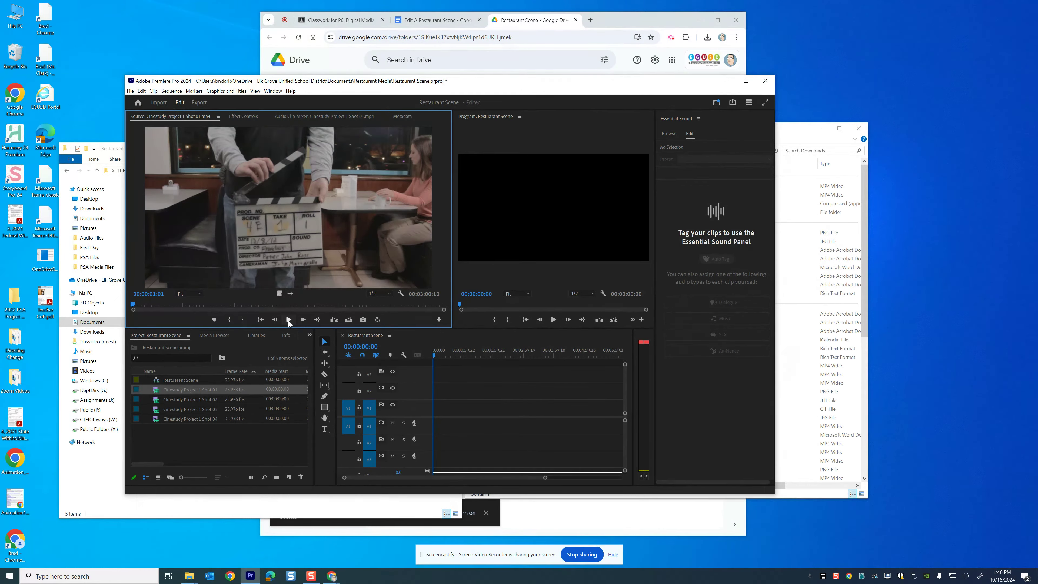
pyautogui.press('Left')
pyautogui.press('Left')
pyautogui.press('Left')
pyautogui.press('Left')
pyautogui.press('Left')
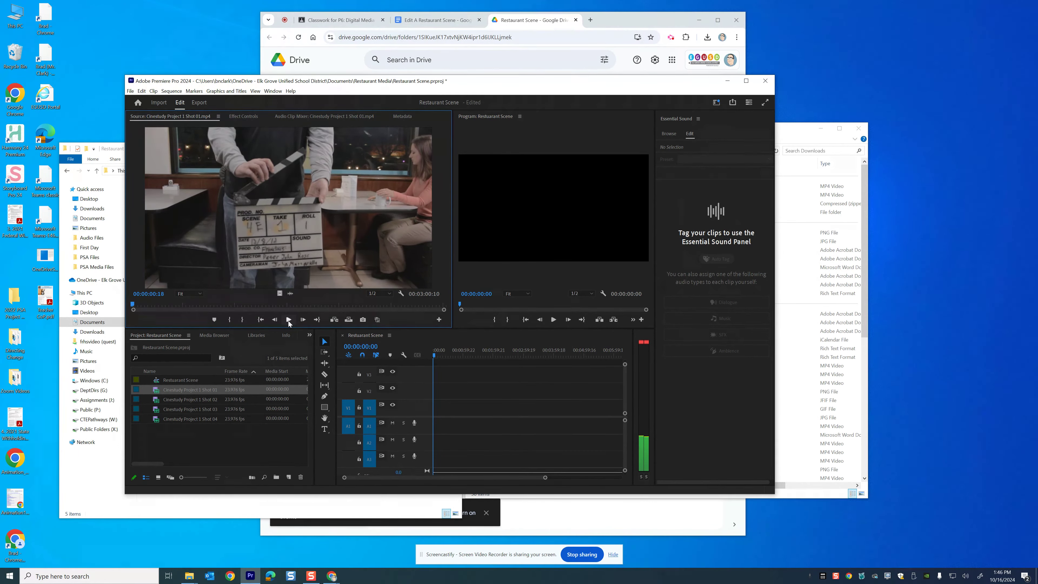
pyautogui.press('Right')
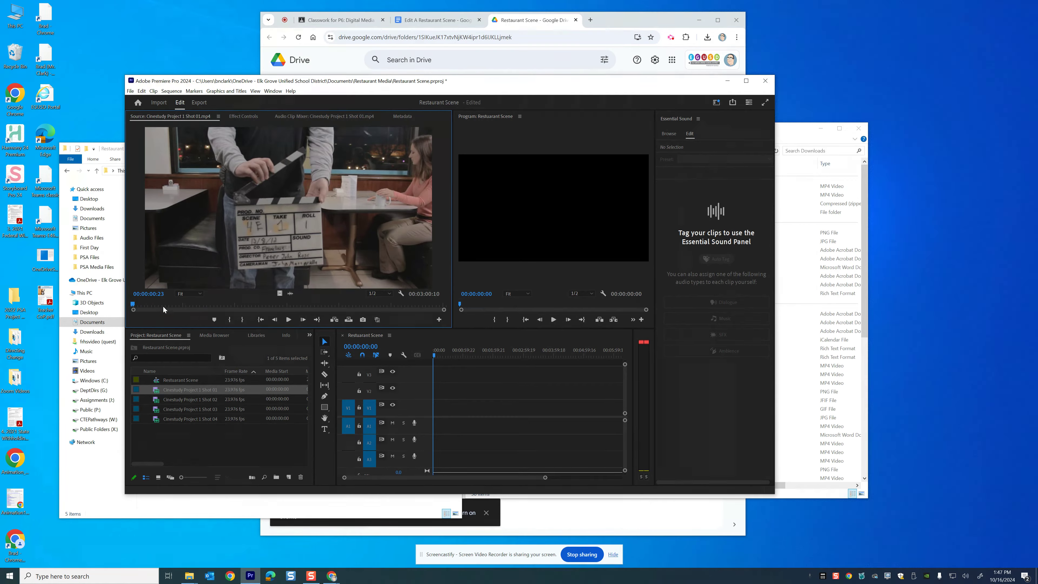
# Mark an In point in Shot 01 at about 00:01:44:00 in the source monitor and play on from there
pyautogui.moveTo(134, 303); pyautogui.dragTo(307, 307)
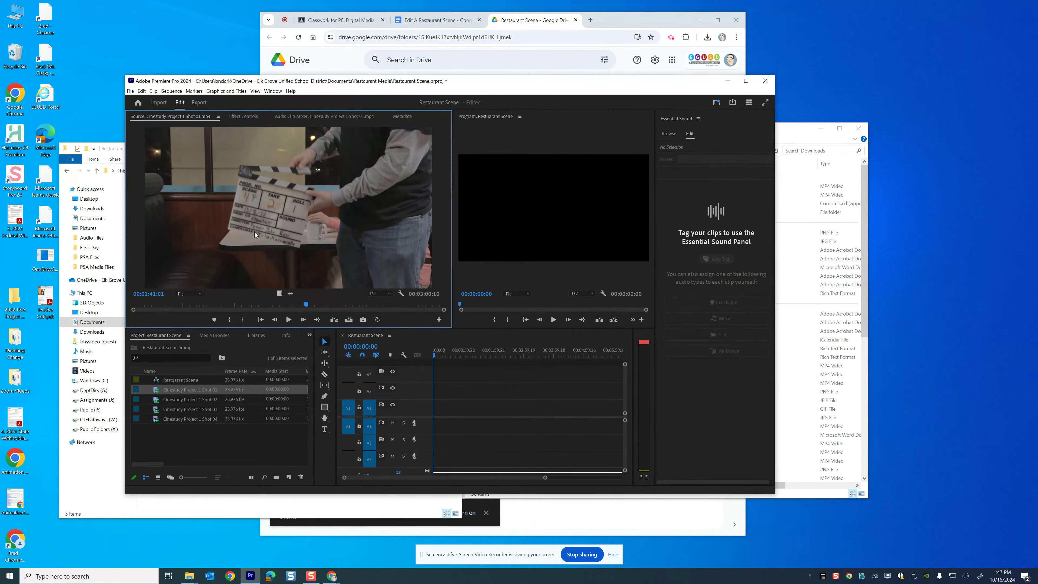
pyautogui.press('space')
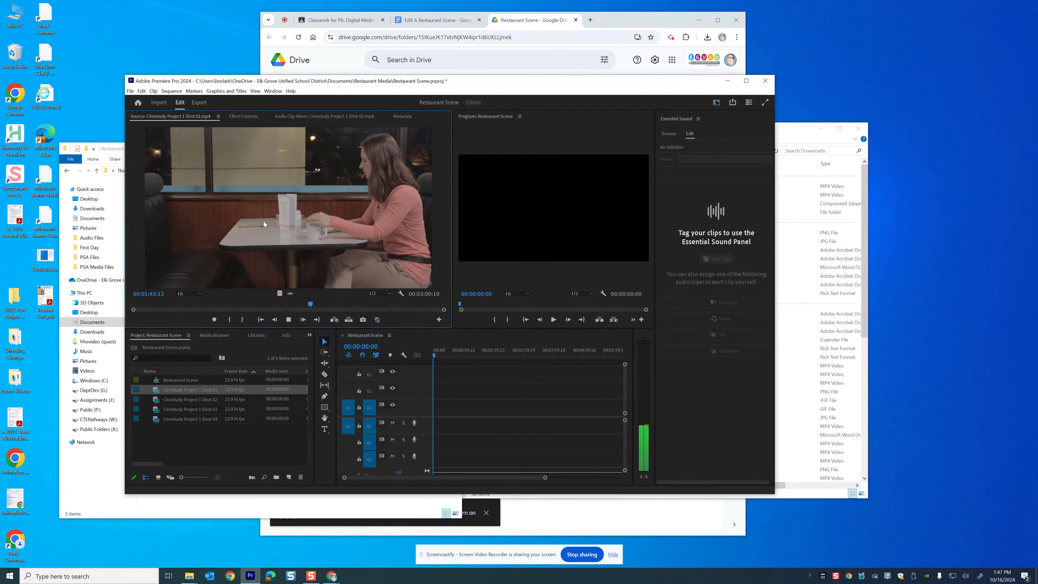
pyautogui.press('space')
pyautogui.press('i')
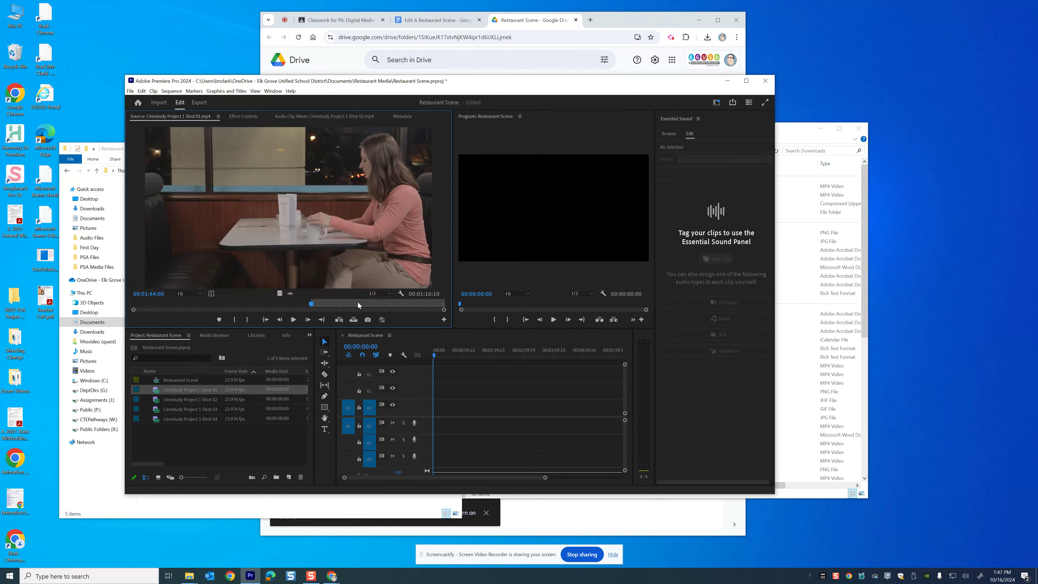
pyautogui.press('space')
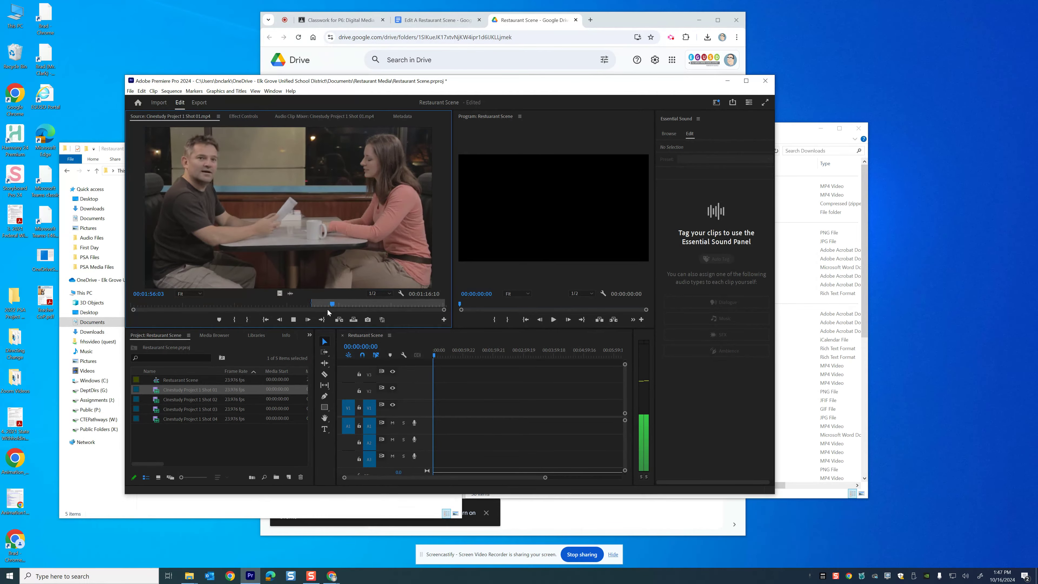
pyautogui.press('space')
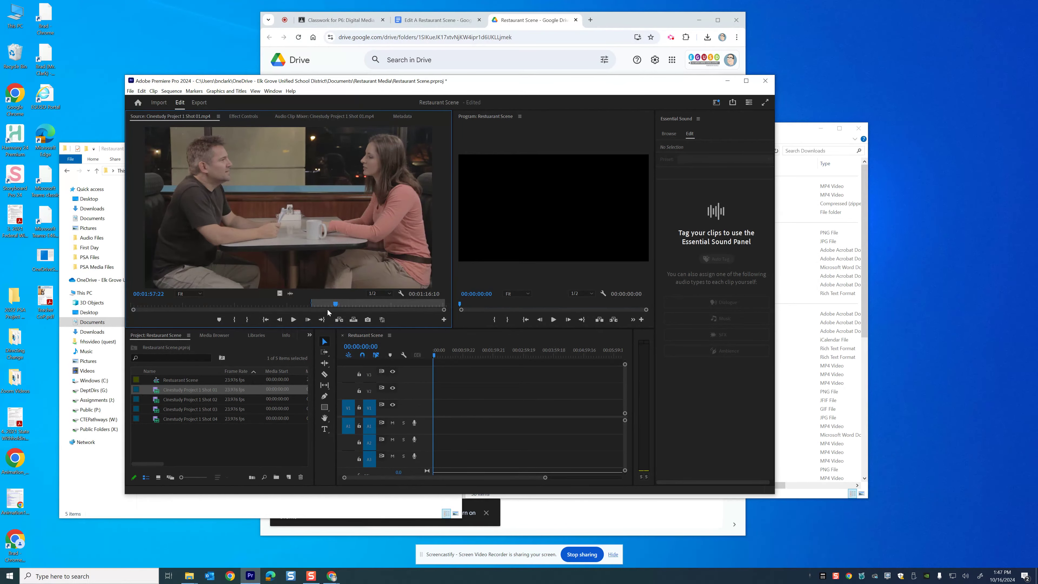
pyautogui.hotkey('shift', 'Left')
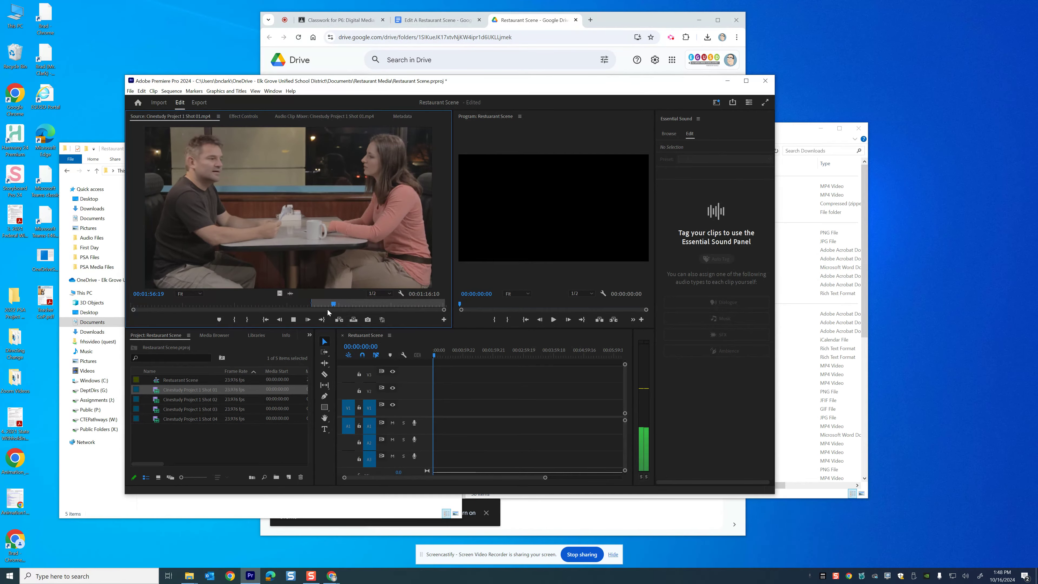
pyautogui.press('k')
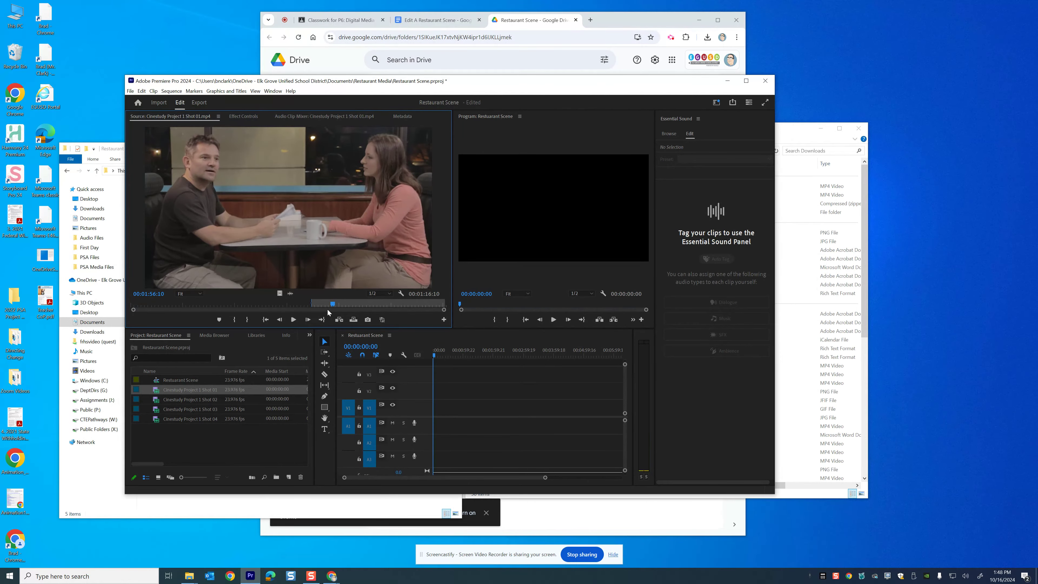
# Mark a new In point for Shot 01 at 00:02:24:13, where the woman sits alone at the table
pyautogui.click(764, 83)
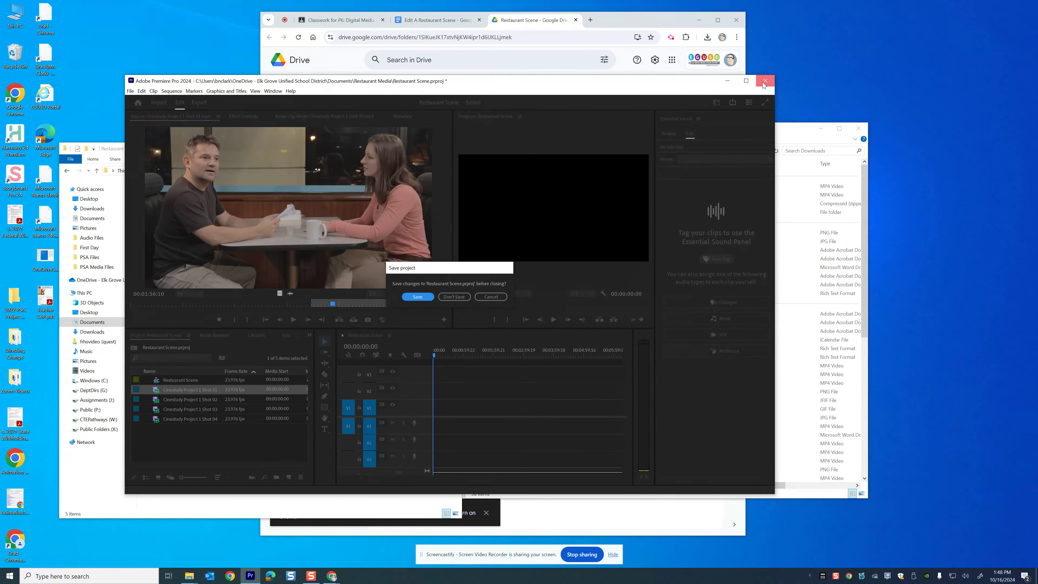
pyautogui.click(491, 297)
pyautogui.click(745, 81)
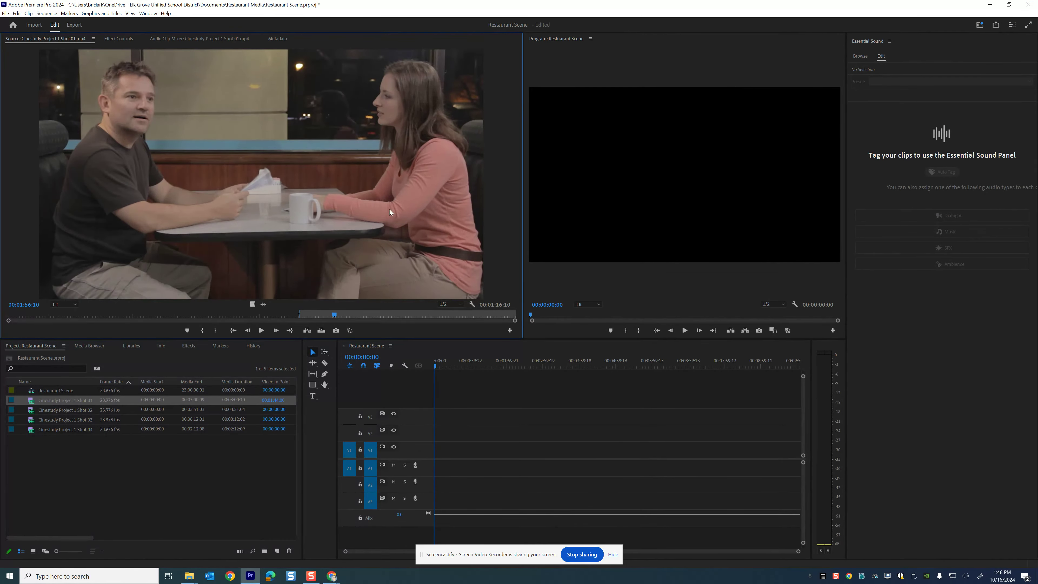
pyautogui.moveTo(332, 316); pyautogui.dragTo(411, 314)
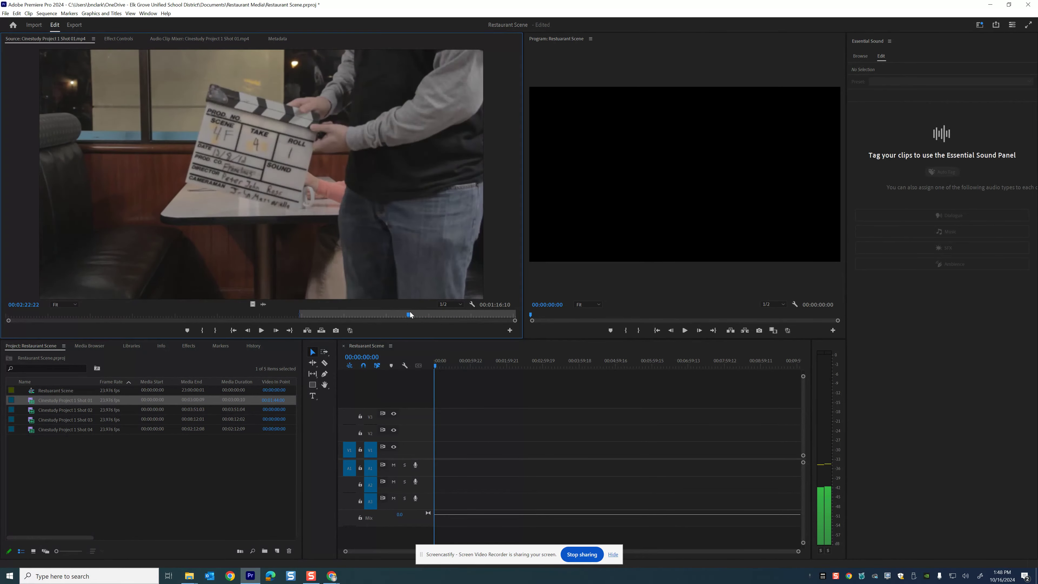
pyautogui.press('space')
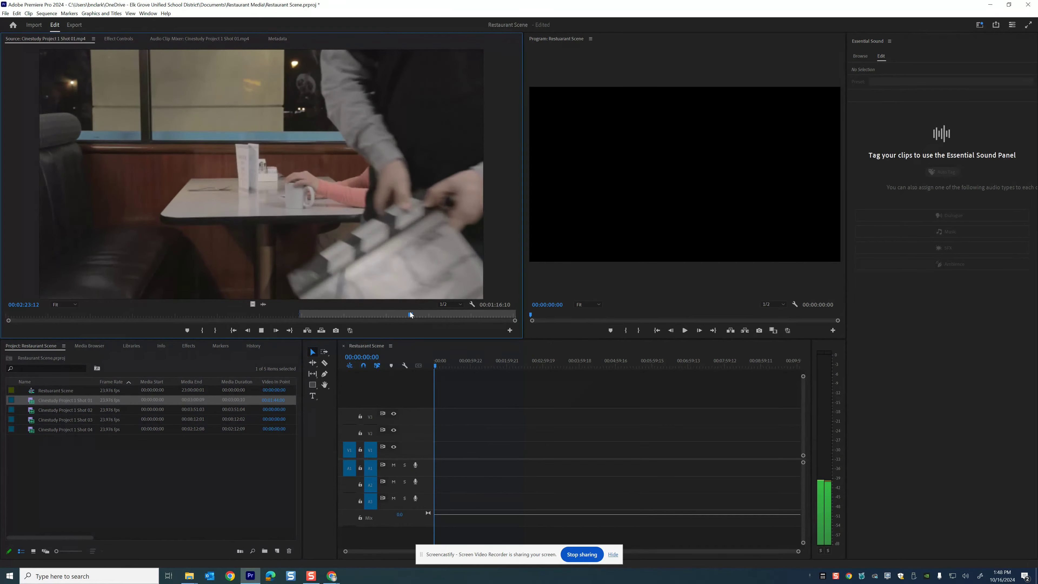
pyautogui.press('space')
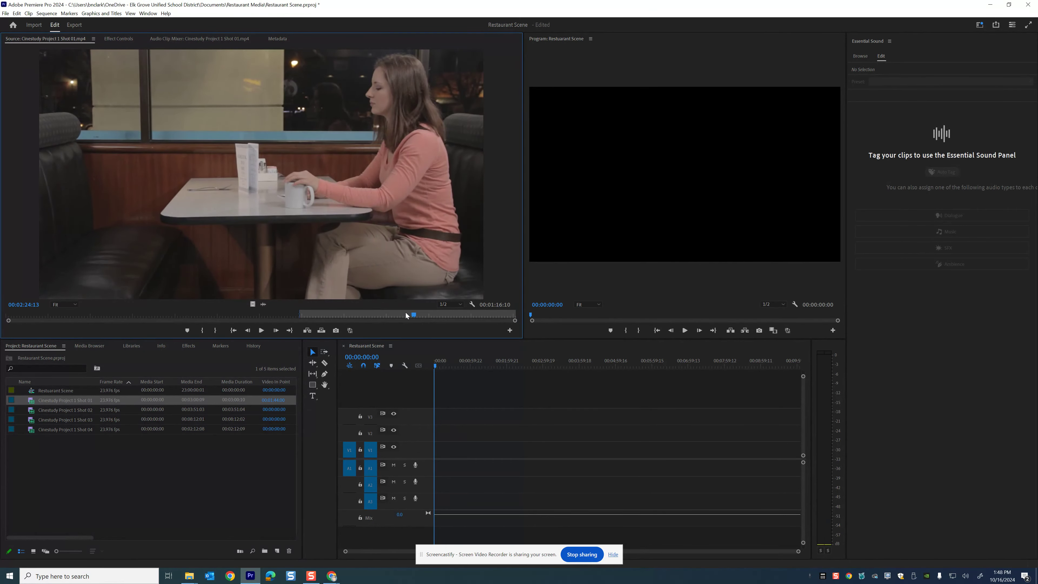
pyautogui.press('i')
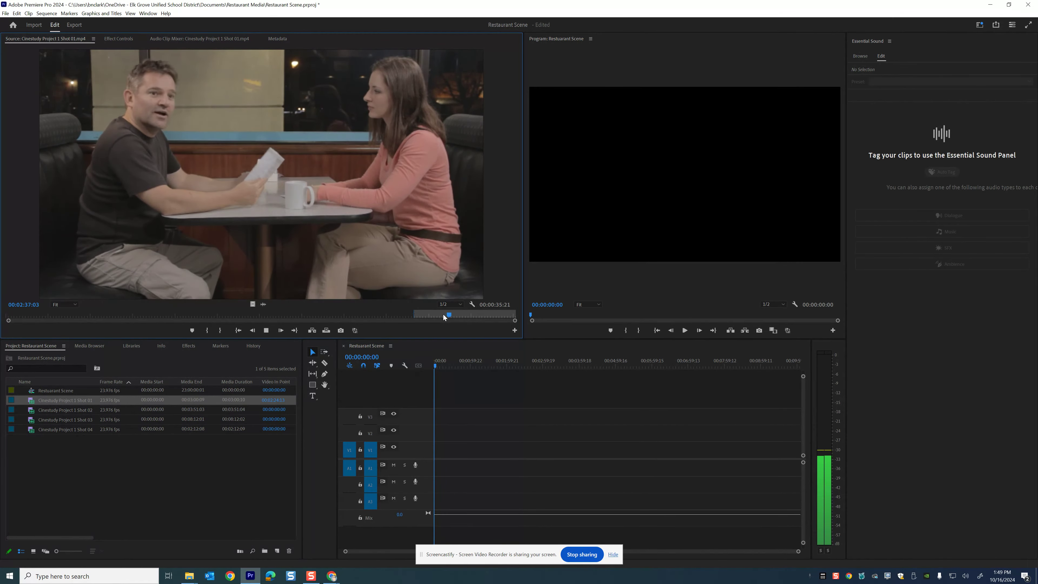
# Mark an Out point at 00:02:38:06 and drag the marked Shot 01 portion onto the start of the Restaurant Scene timeline
pyautogui.press('space')
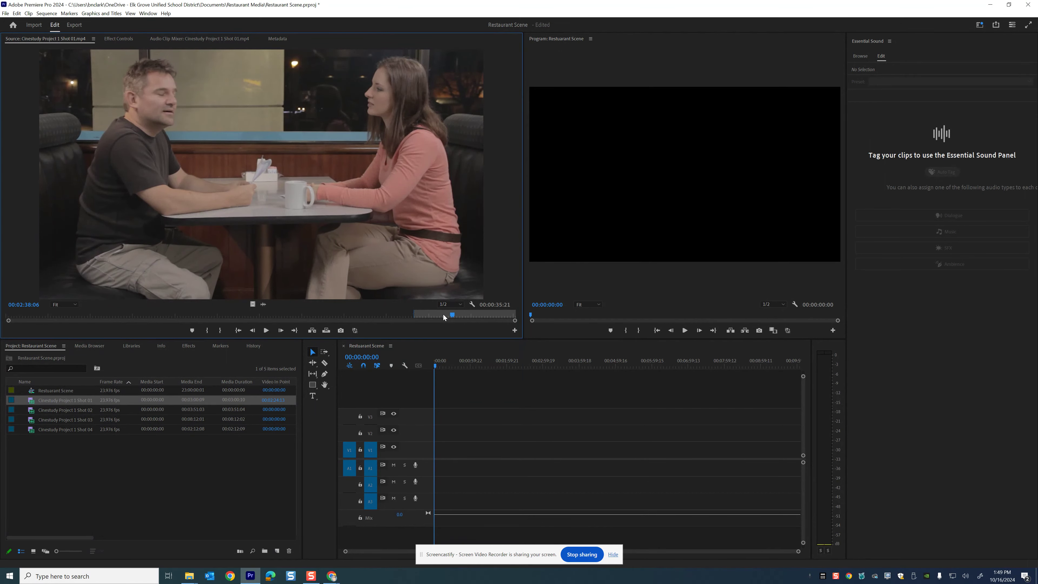
pyautogui.press('o')
pyautogui.moveTo(335, 285); pyautogui.dragTo(369, 318)
pyautogui.moveTo(412, 348); pyautogui.dragTo(437, 452)
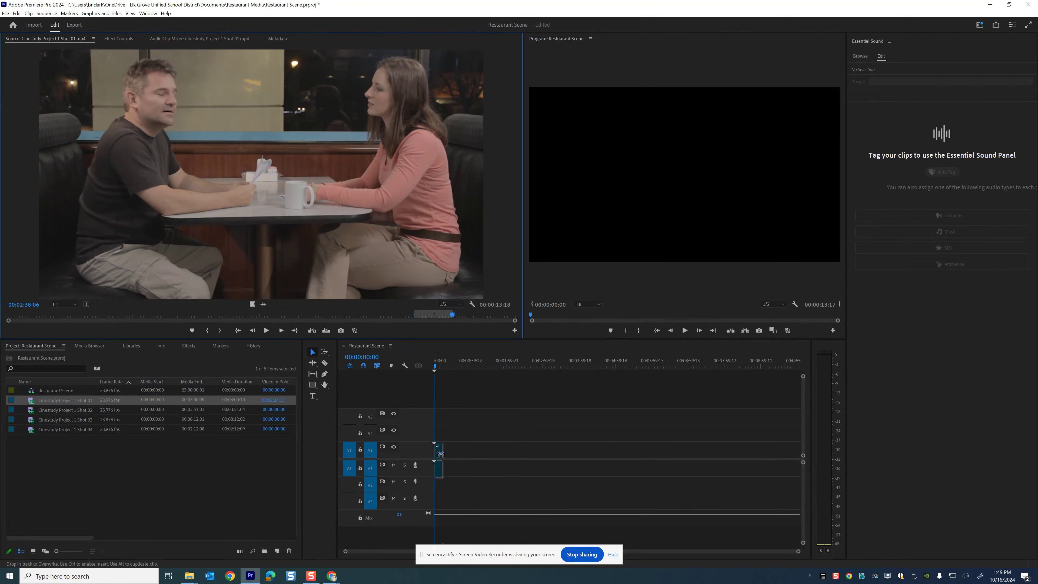
pyautogui.moveTo(438, 452); pyautogui.dragTo(438, 451)
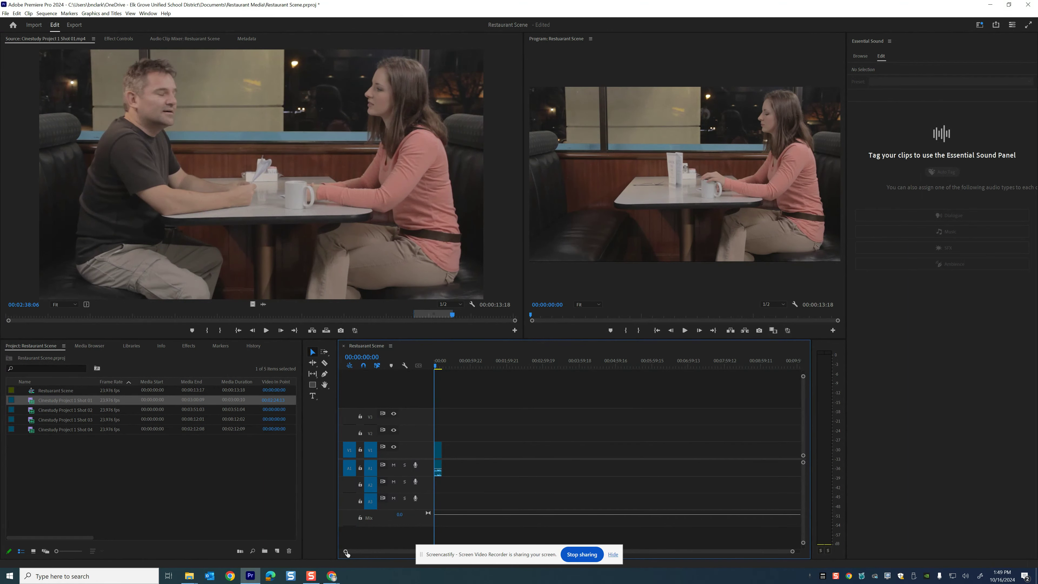
# Place the timeline playhead at the end of the Shot 01 clip and open Cinestudy Project 1 Shot 02 in the source monitor
pyautogui.scroll(5, 349, 552)
pyautogui.moveTo(402, 552)
pyautogui.mouseDown()
pyautogui.moveTo(549, 541)
pyautogui.moveTo(392, 554)
pyautogui.moveTo(431, 552)
pyautogui.moveTo(415, 553)
pyautogui.mouseUp()
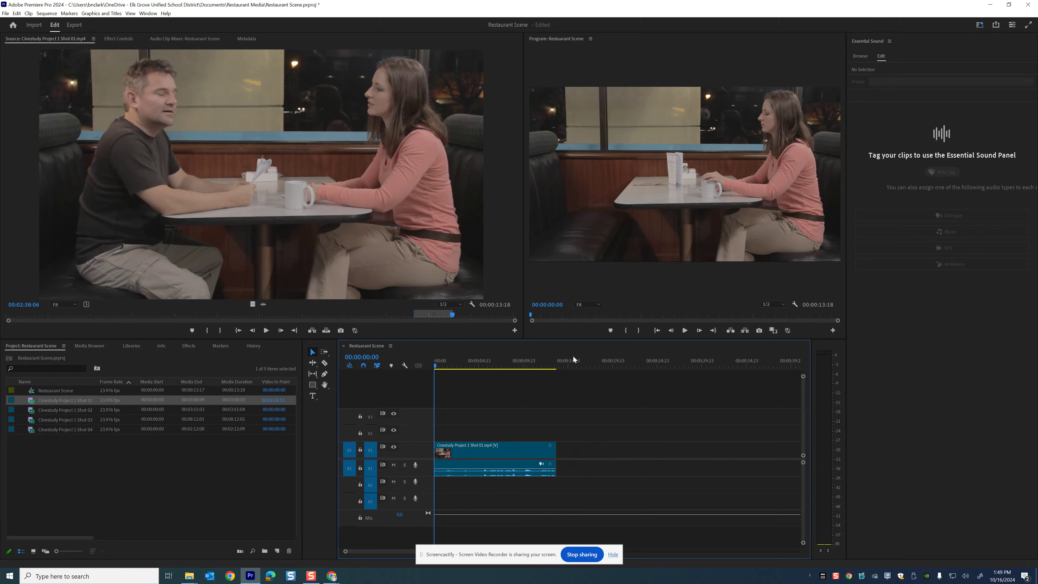
pyautogui.click(558, 365)
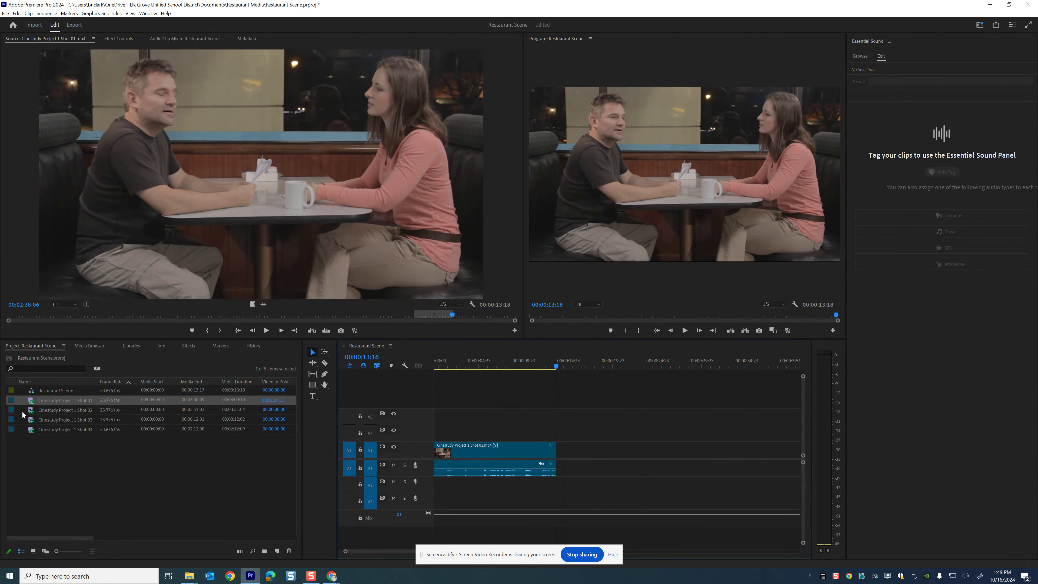
pyautogui.click(30, 408)
pyautogui.doubleClick(31, 408)
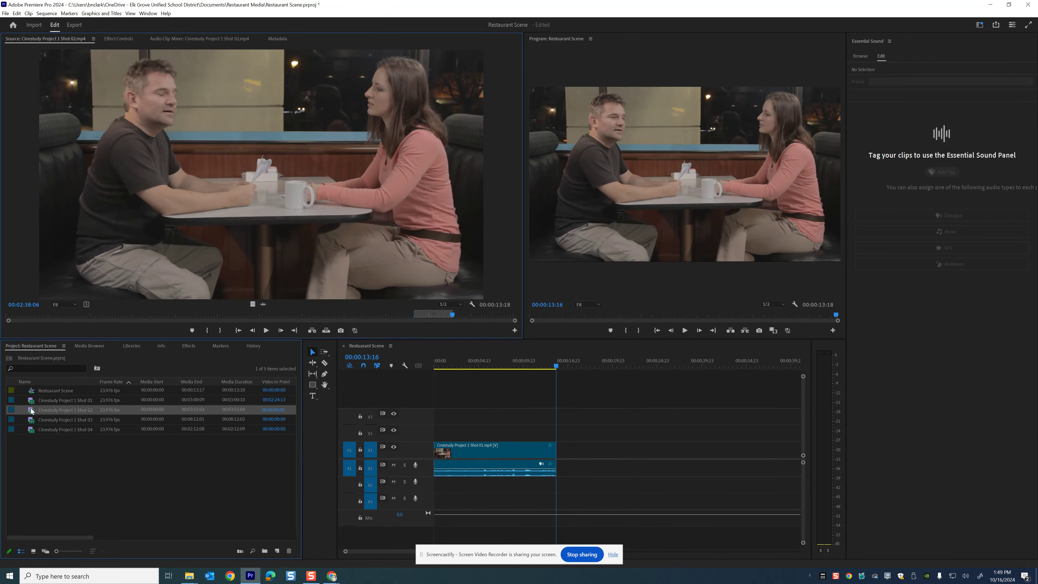